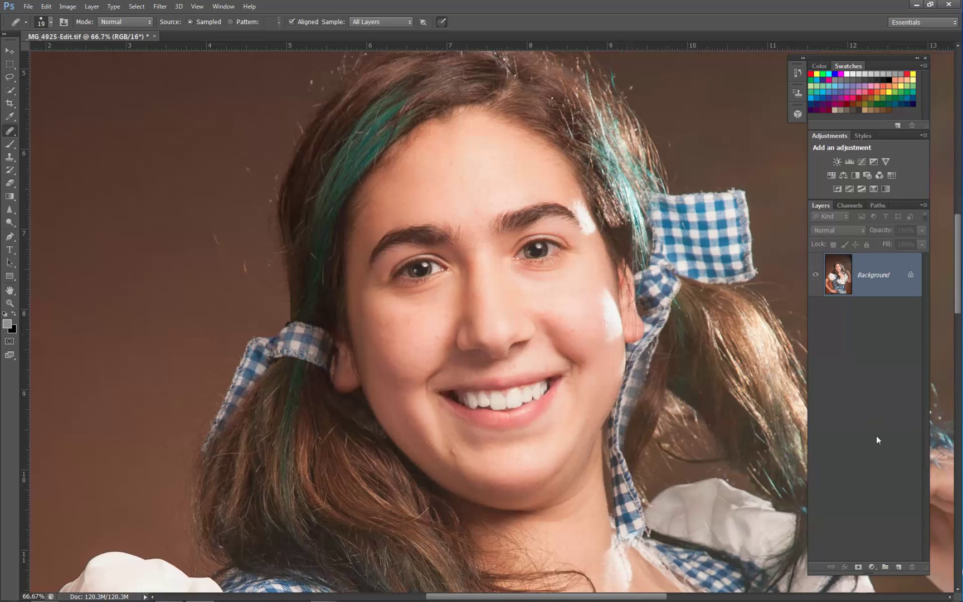
Create a new empty layer named "Blem" above the background.
key("alt")
key("alt")
left_click(901, 568, "alt")
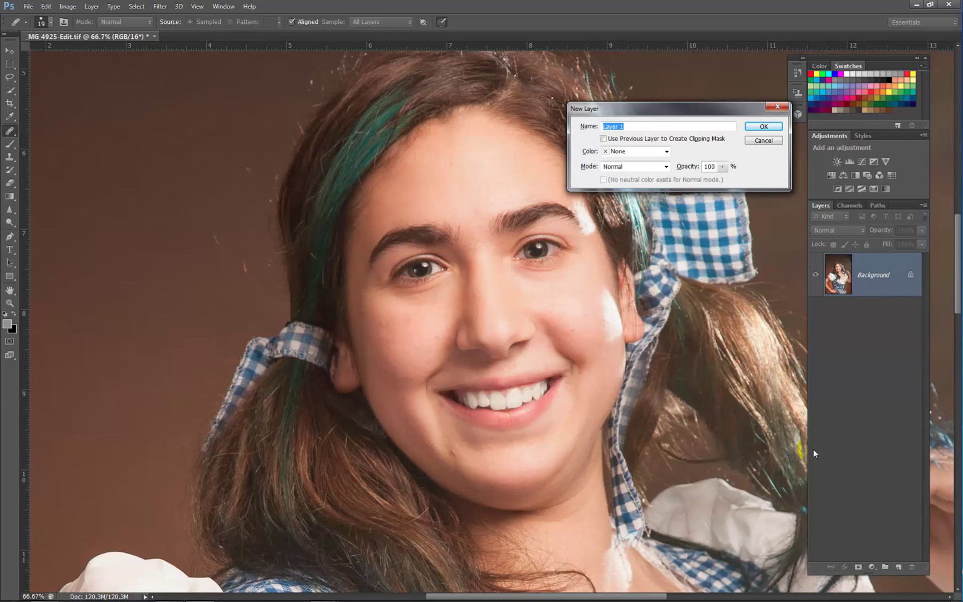
type("Blem")
key("Return")
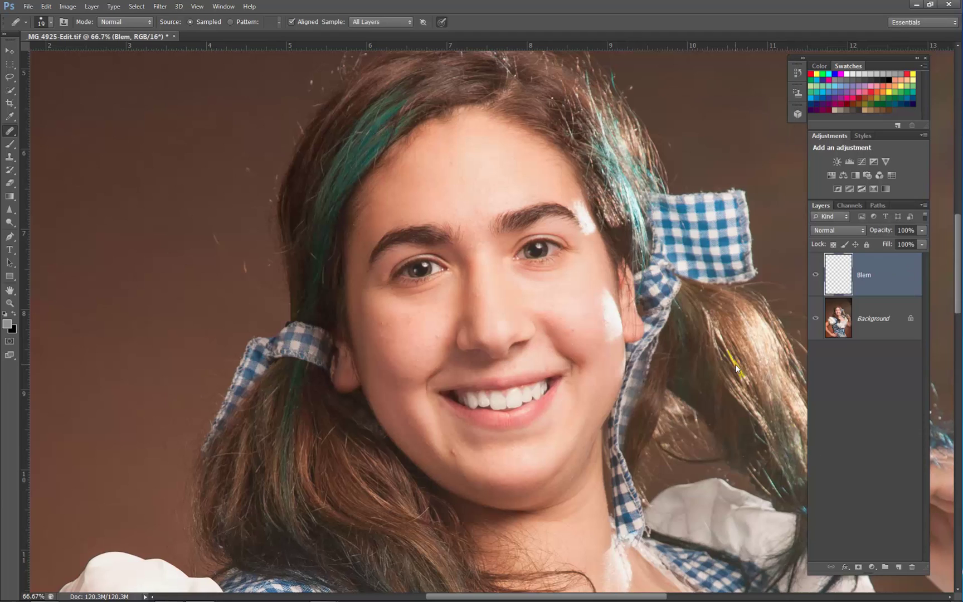
Remove the mole on the chin below the corner of the mouth with the Healing Brush, sampling clean skin beside it.
left_click(512, 400)
left_click(444, 420)
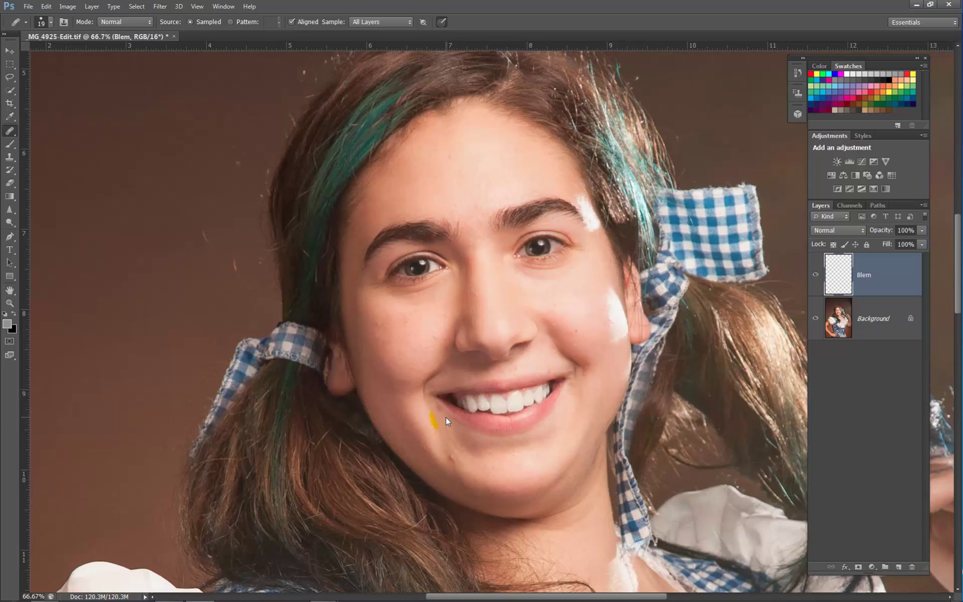
key("ctrl+plus")
left_click_drag(465, 473, 494, 343)
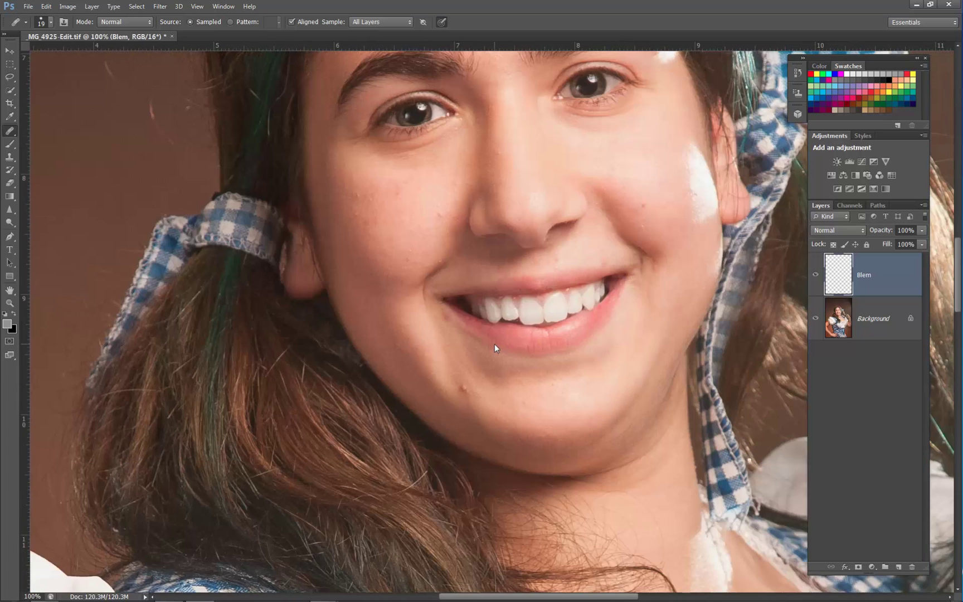
key("ctrl+plus")
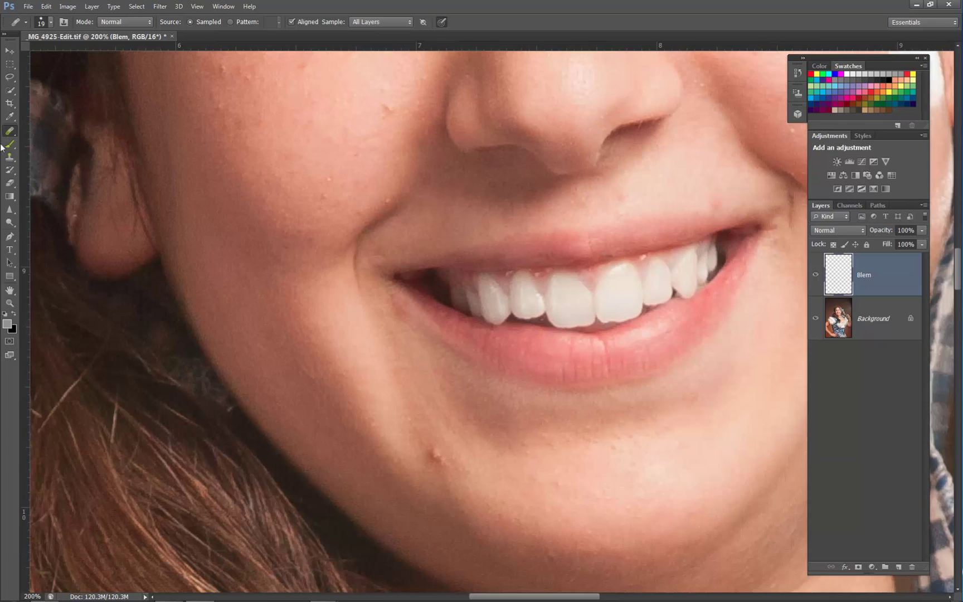
left_click_drag(11, 137, 48, 141)
left_click(481, 454, "alt")
left_click_drag(443, 464, 499, 486)
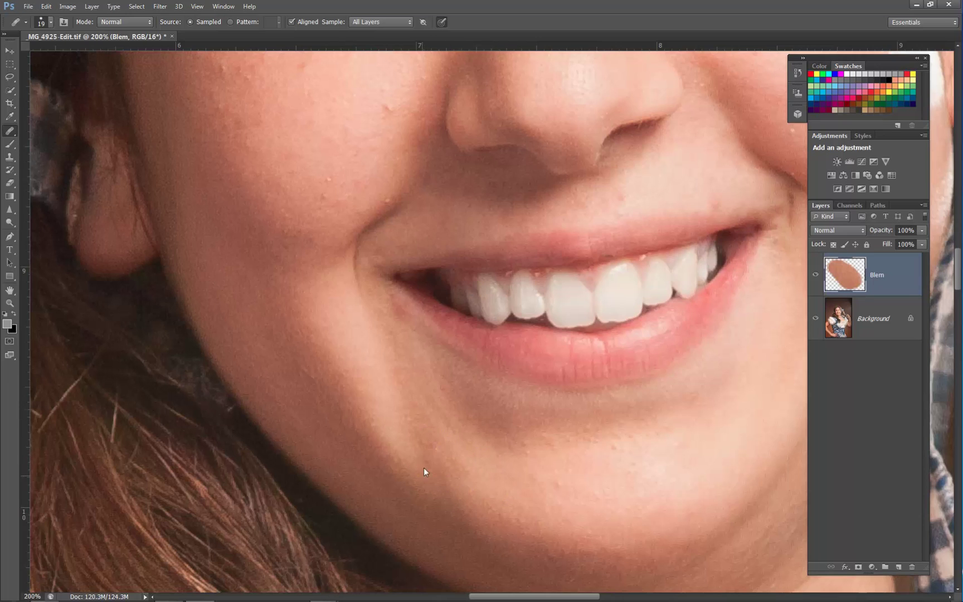
Heal the small spots in the middle of the chin with a fresh sample of nearby clean skin.
left_click(521, 452, "alt")
left_click(588, 500)
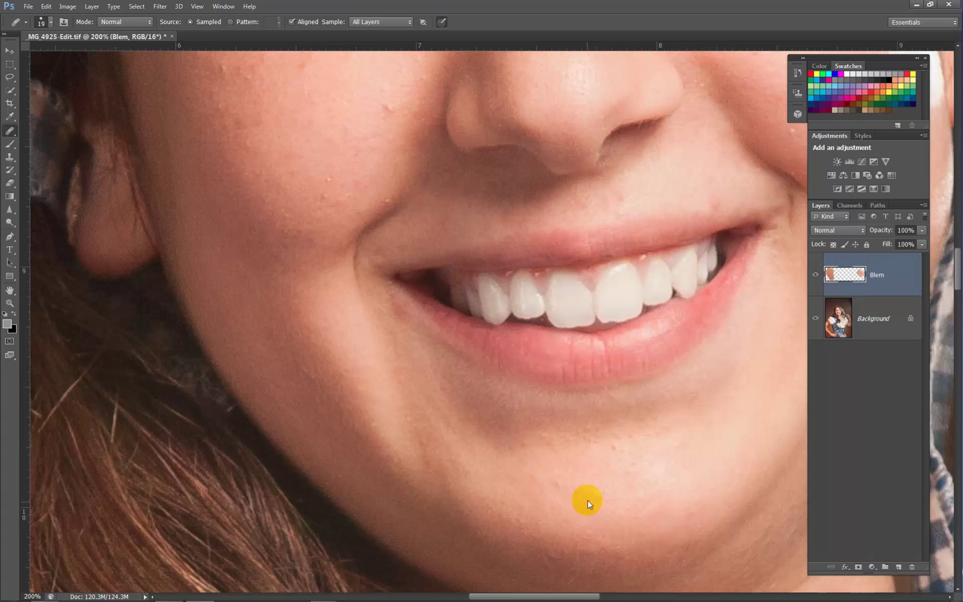
mouse_move(561, 486)
left_mouse_down()
mouse_move(652, 460)
mouse_move(597, 481)
mouse_move(619, 441)
mouse_move(599, 471)
mouse_move(629, 441)
mouse_move(595, 494)
mouse_move(664, 430)
mouse_move(630, 464)
mouse_move(685, 458)
mouse_move(670, 449)
mouse_move(492, 468)
left_mouse_up()
Heal the bumps on the shadowed cheek between the smile line and the nose, sampling clean cheek skin.
left_click_drag(388, 305, 460, 398)
left_click_drag(446, 303, 499, 352)
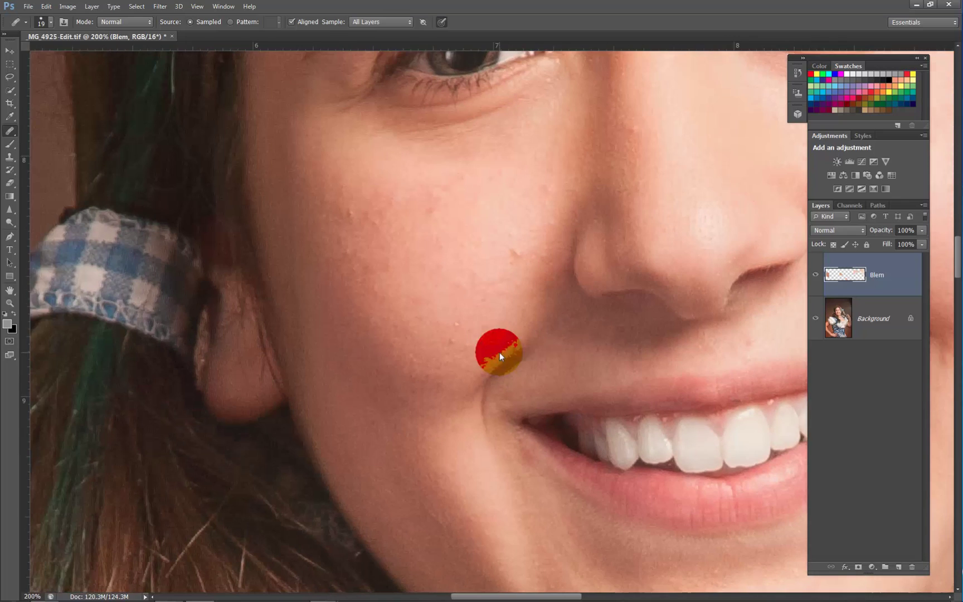
left_click(462, 312, "alt")
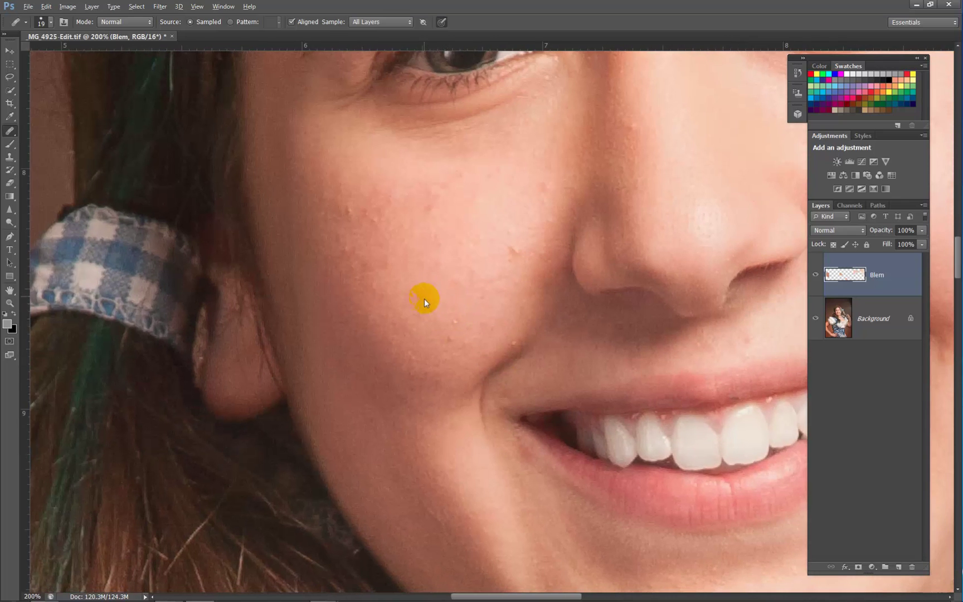
mouse_move(433, 295)
left_mouse_down()
mouse_move(454, 322)
mouse_move(448, 336)
left_mouse_up()
left_click(508, 245)
left_click(481, 300)
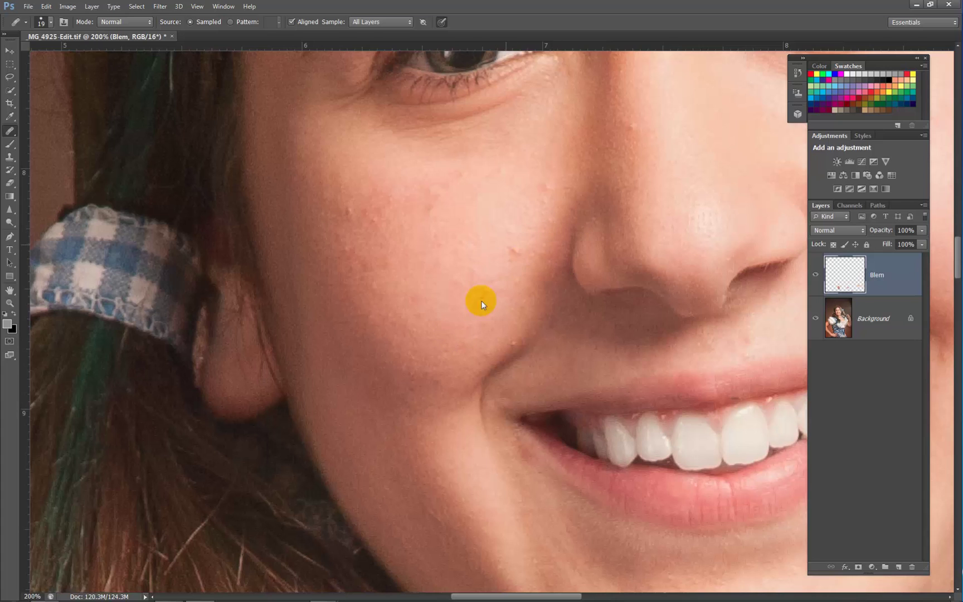
left_click(476, 256)
left_click(511, 251)
left_click(516, 215)
left_click(516, 243)
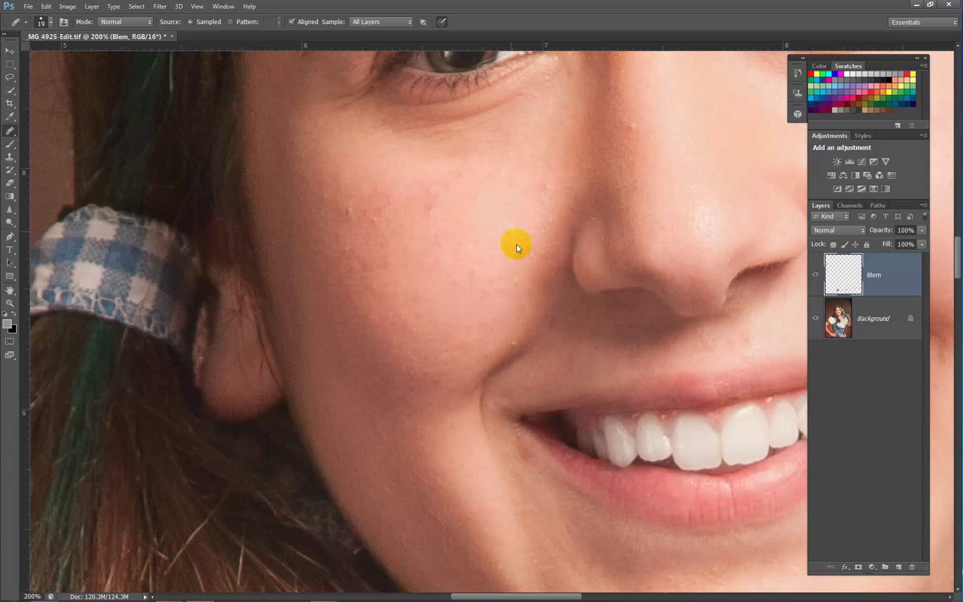
Heal the spots at the top of the smile line and across the upper part of the shadowed cheek.
left_click(507, 325)
left_click(490, 349)
left_click(521, 310)
left_click(496, 215)
left_click(442, 216)
left_click(367, 187)
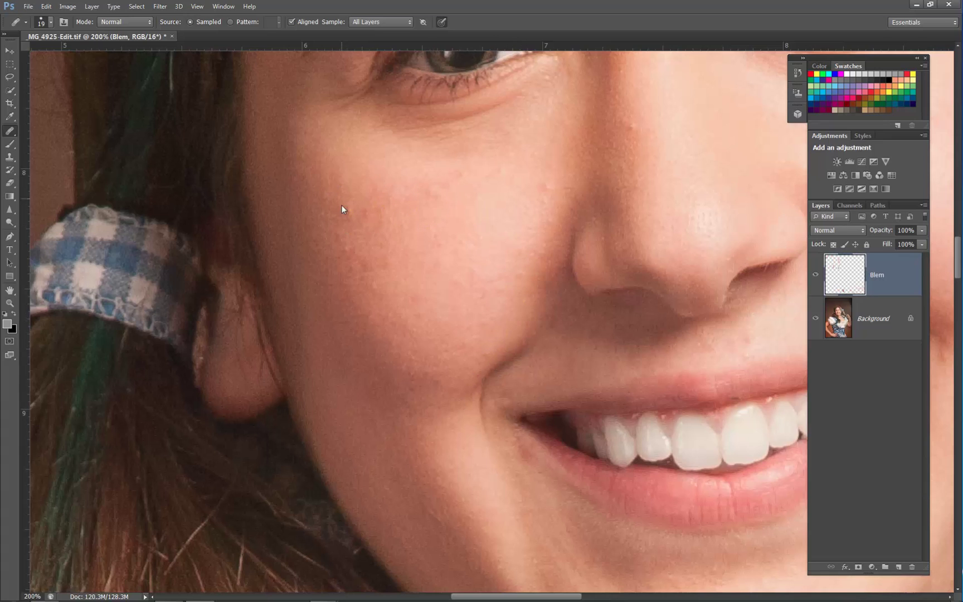
Heal the remaining spots on the outer part of the shadowed cheek, resampling matching skin from just above them.
left_click(366, 241)
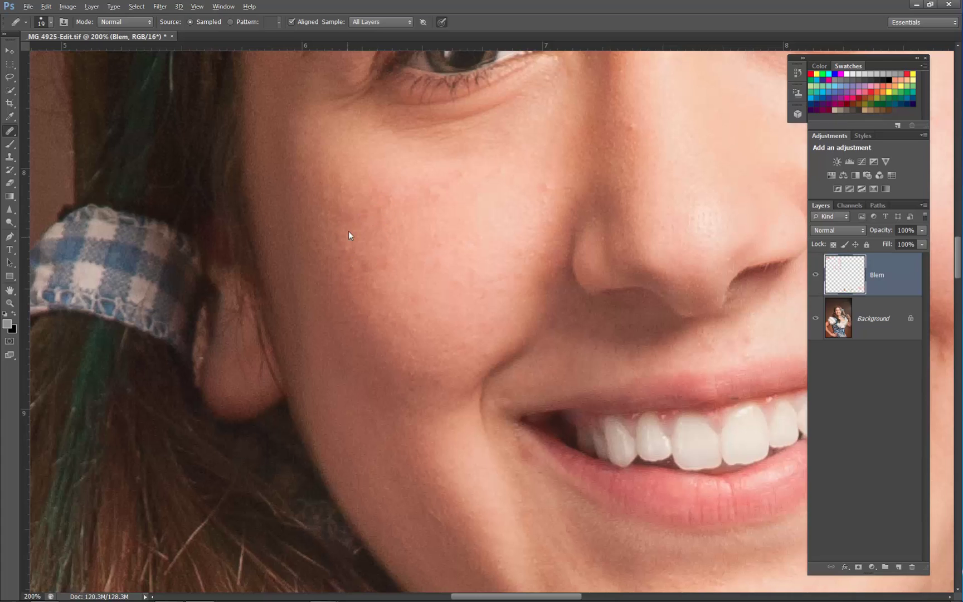
left_click(343, 247)
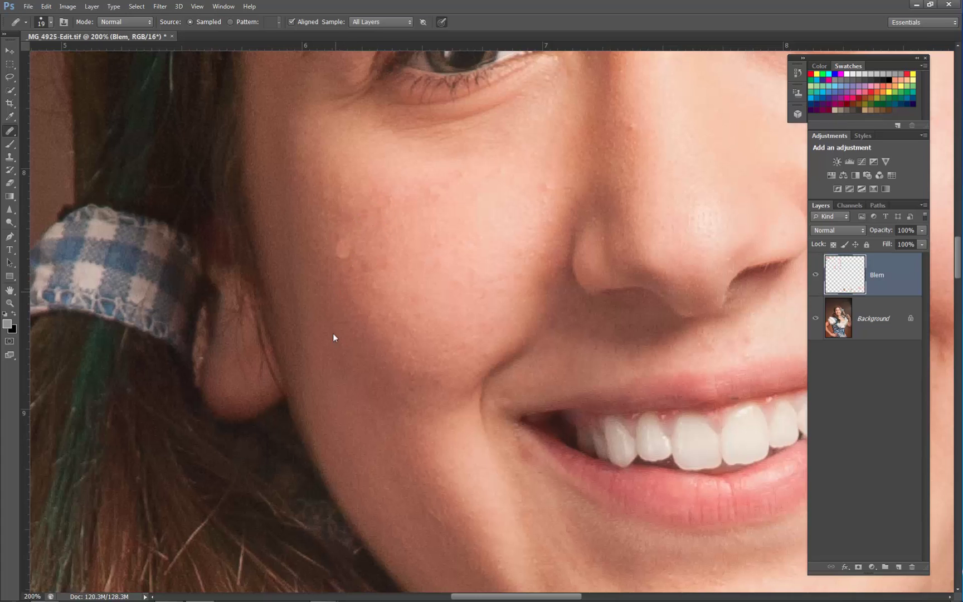
left_click(359, 296)
left_click(375, 215, "alt")
left_click(363, 269)
left_click(396, 290)
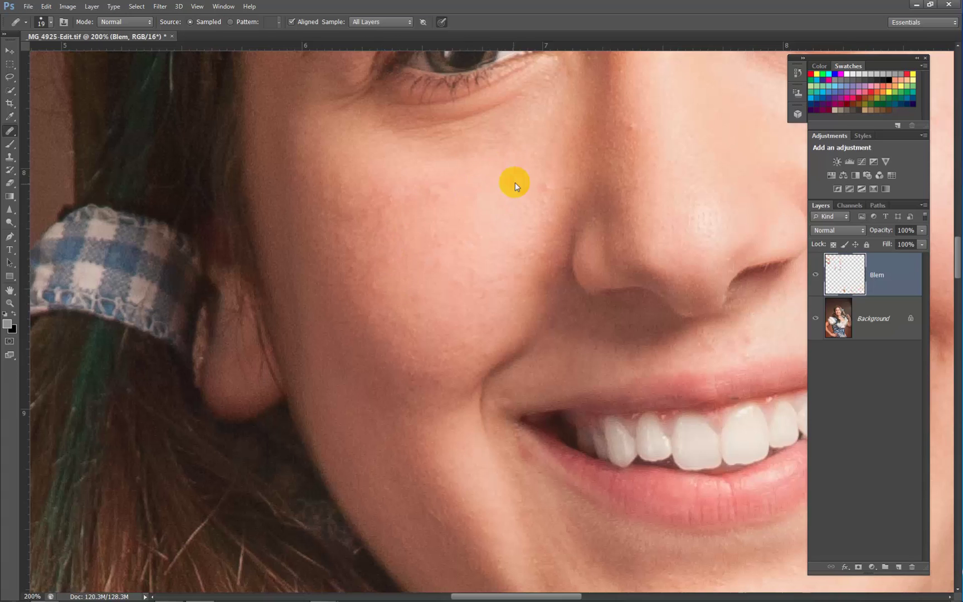
Heal the spots beside the nose and along the shadowed side of its bridge.
left_click(540, 191)
left_click_drag(627, 179, 563, 247)
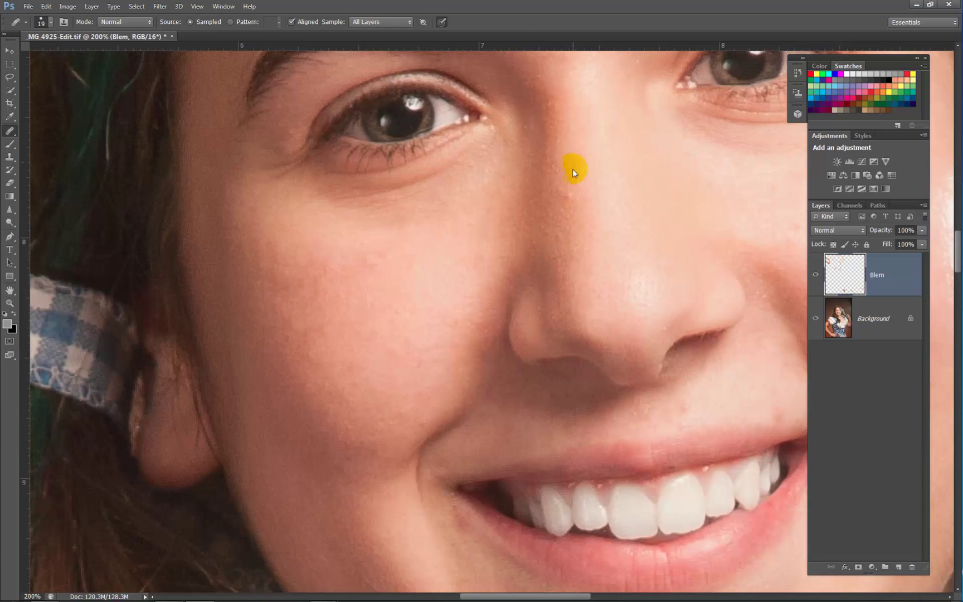
left_click_drag(510, 75, 523, 250)
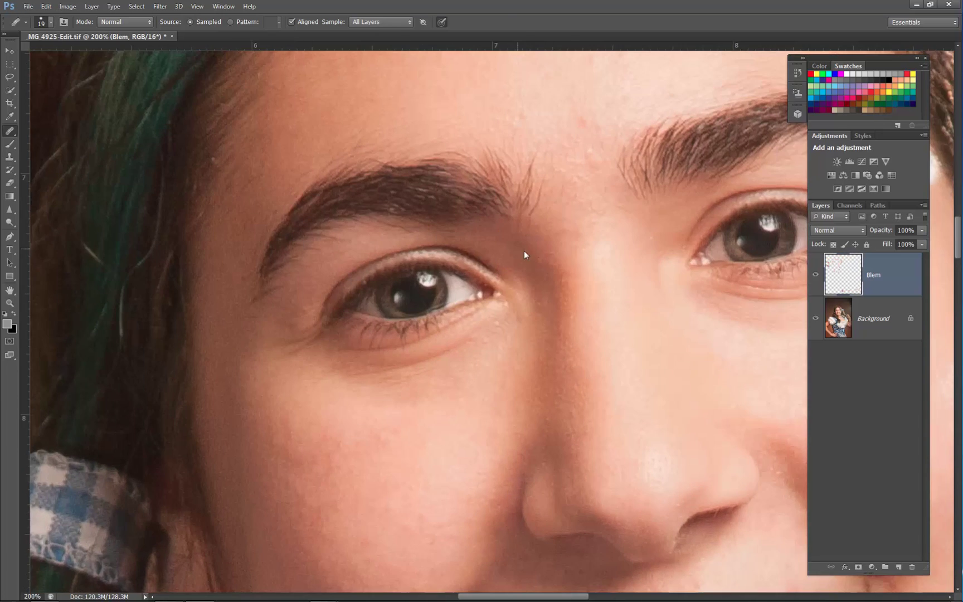
Heal the blemishes across the forehead and the red spot between the eyebrows.
left_click_drag(430, 139, 454, 289)
left_click_drag(463, 222, 530, 228)
key("ctrl+r")
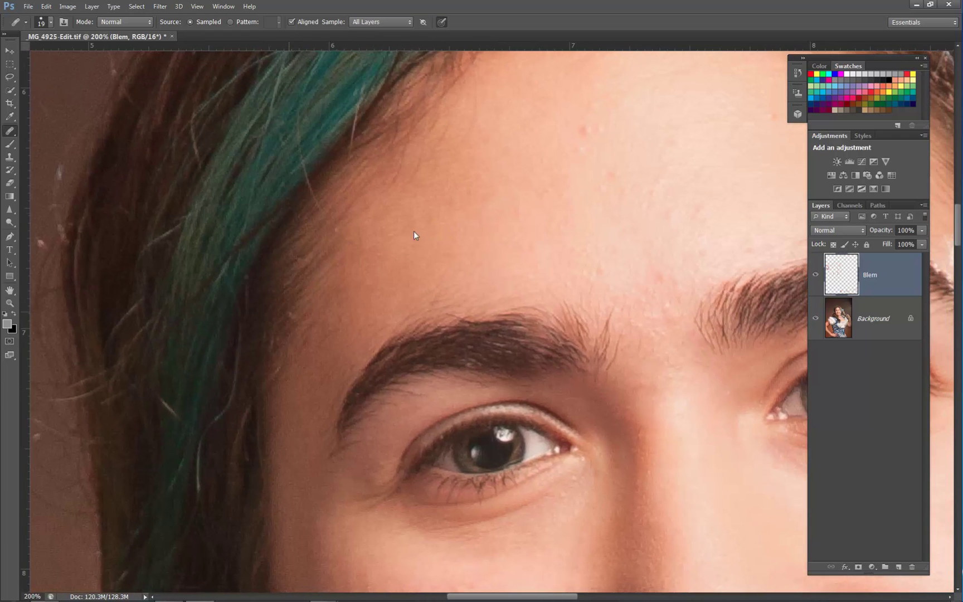
left_click(343, 250)
left_click_drag(537, 177, 413, 256)
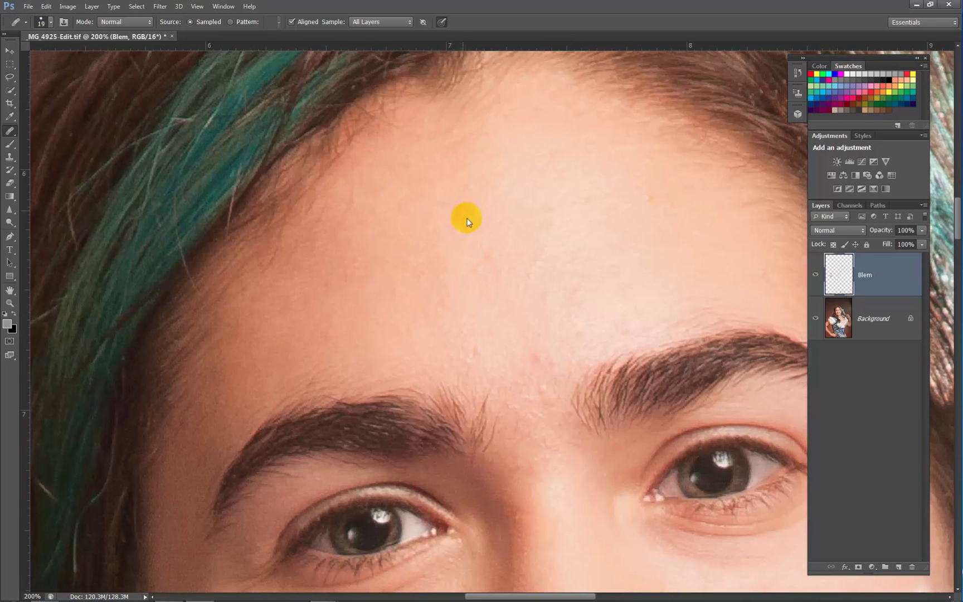
left_click(474, 214)
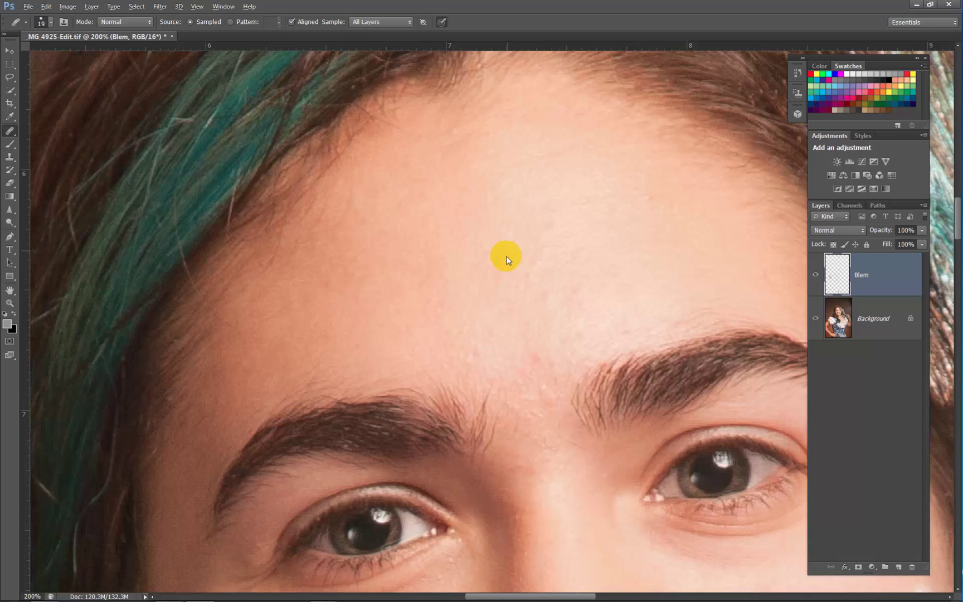
left_click(525, 278)
left_click(550, 225)
left_click_drag(479, 308, 490, 180)
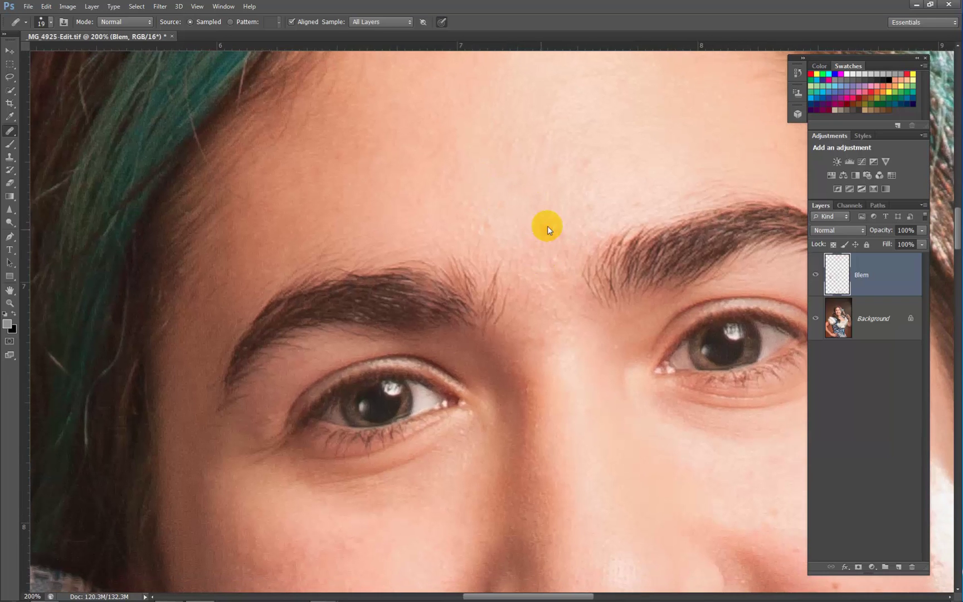
left_click(547, 226)
Heal the mole and the small bumps on the brightly lit cheek beside the smile line.
left_click_drag(533, 335, 556, 159)
left_click_drag(445, 277, 397, 288)
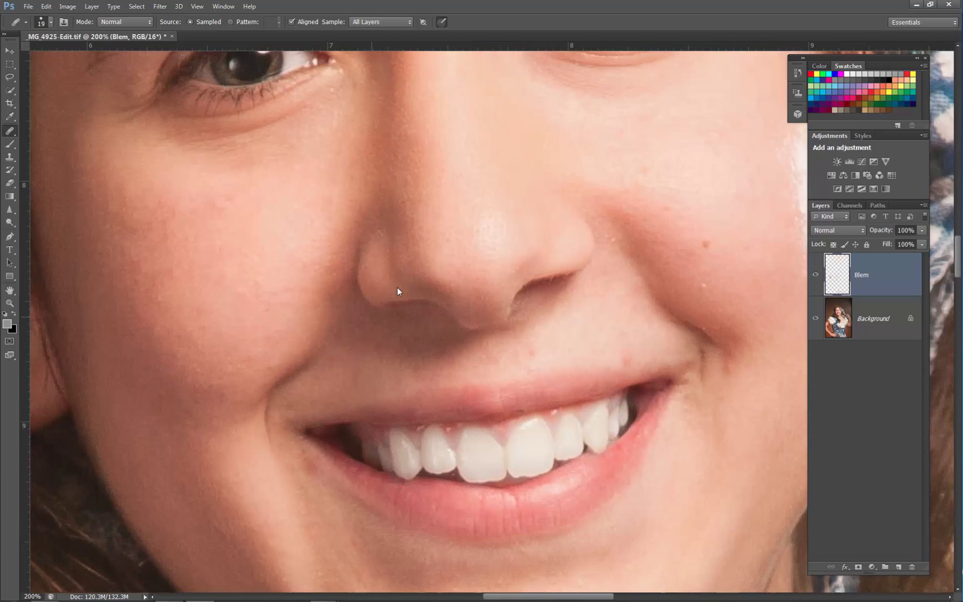
left_click_drag(553, 269, 501, 226)
left_click(483, 313)
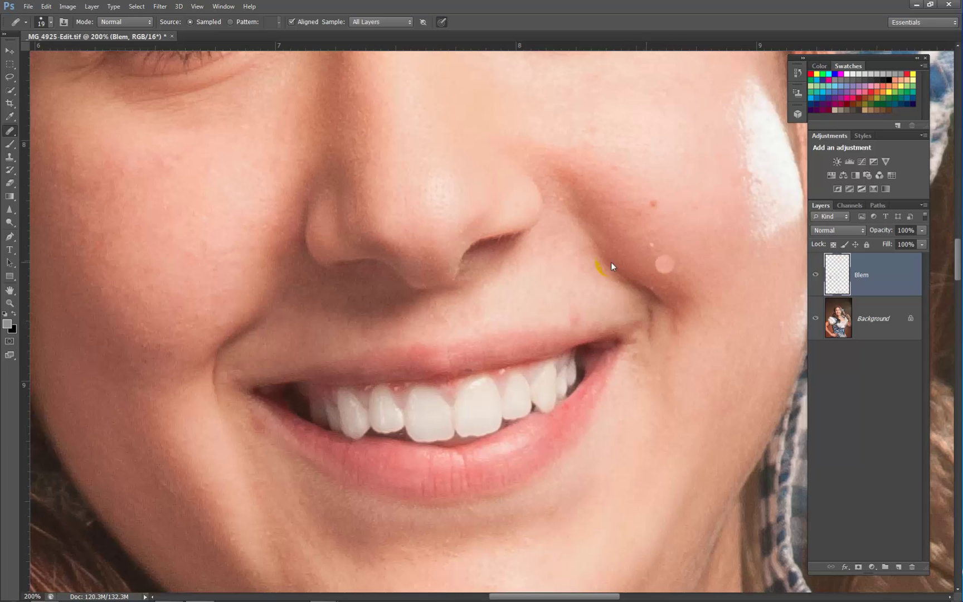
left_click_drag(610, 262, 527, 299)
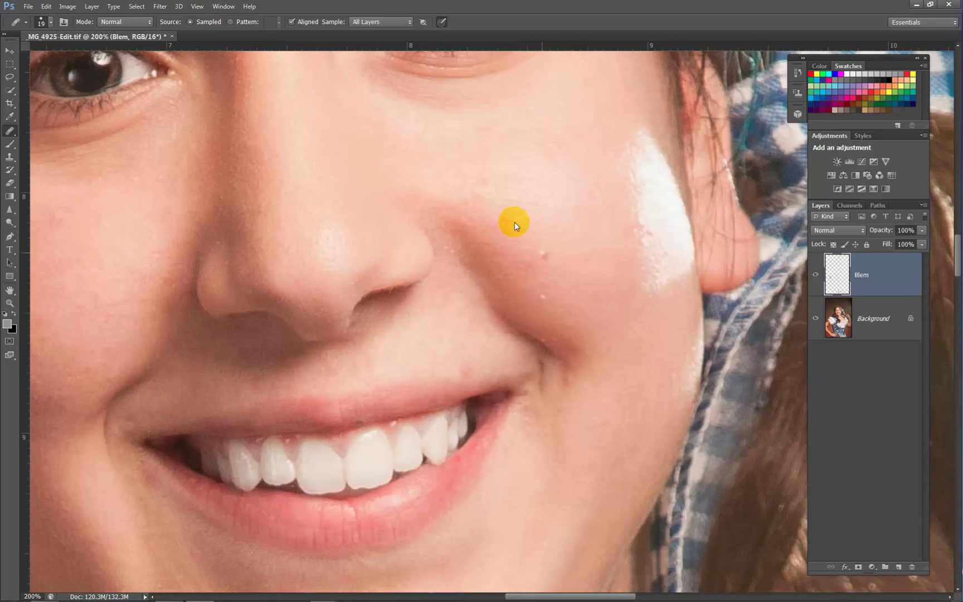
left_click(546, 273)
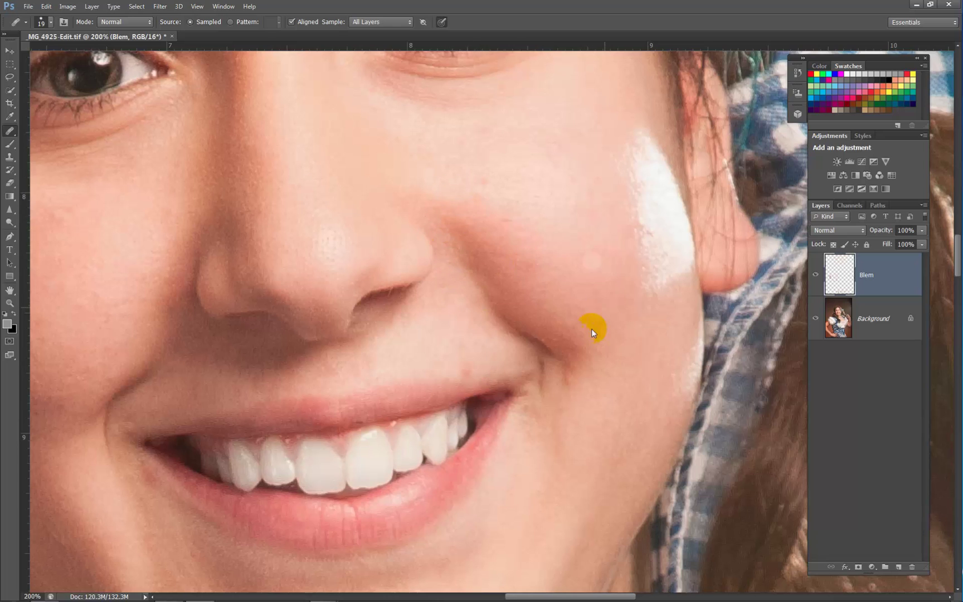
Heal the small bumps on the chin just below the lower lip.
left_click_drag(480, 302, 395, 406)
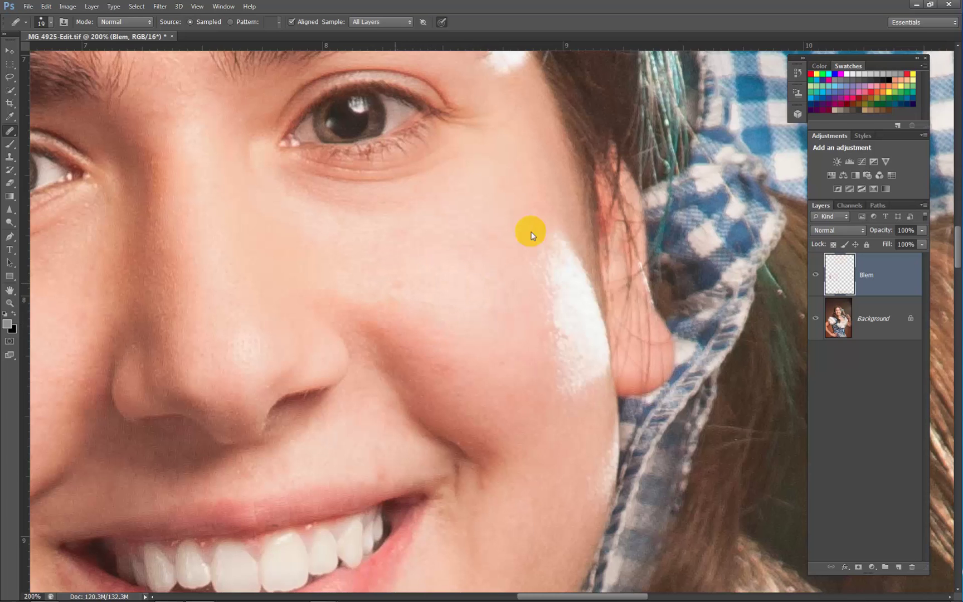
left_click_drag(353, 228, 433, 266)
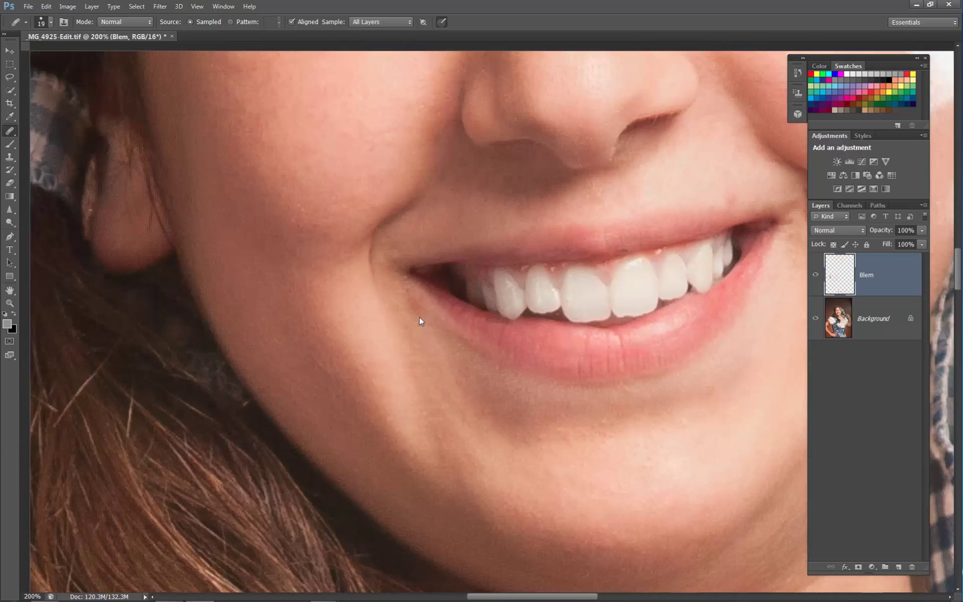
left_click_drag(419, 316, 399, 306)
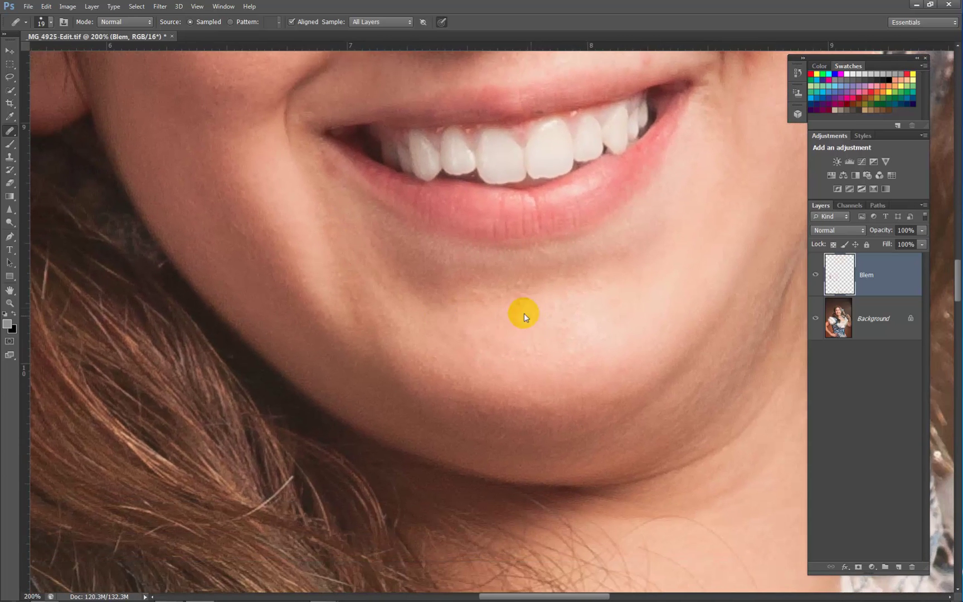
left_click(527, 295)
left_click(482, 302)
left_click(501, 295)
left_click(523, 284)
left_click(553, 282)
left_click(473, 381)
Touch up the last small spots under the eye and beside the nose on the brightly lit side of the face.
key("ctrl+minus")
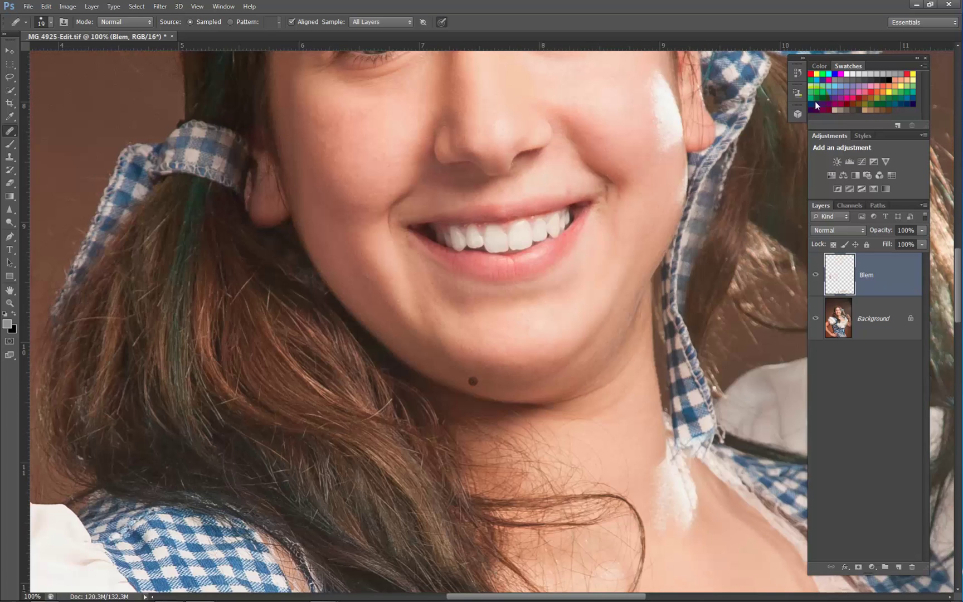
left_click(562, 264)
left_click_drag(562, 264, 544, 323)
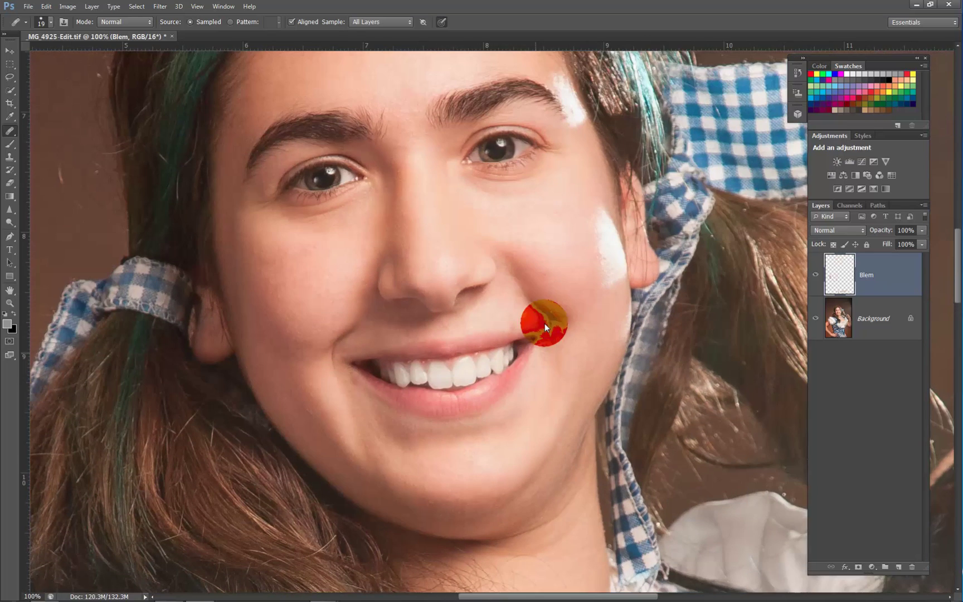
mouse_move(531, 254)
left_mouse_down()
mouse_move(593, 293)
mouse_move(566, 321)
left_mouse_up()
left_click(578, 267)
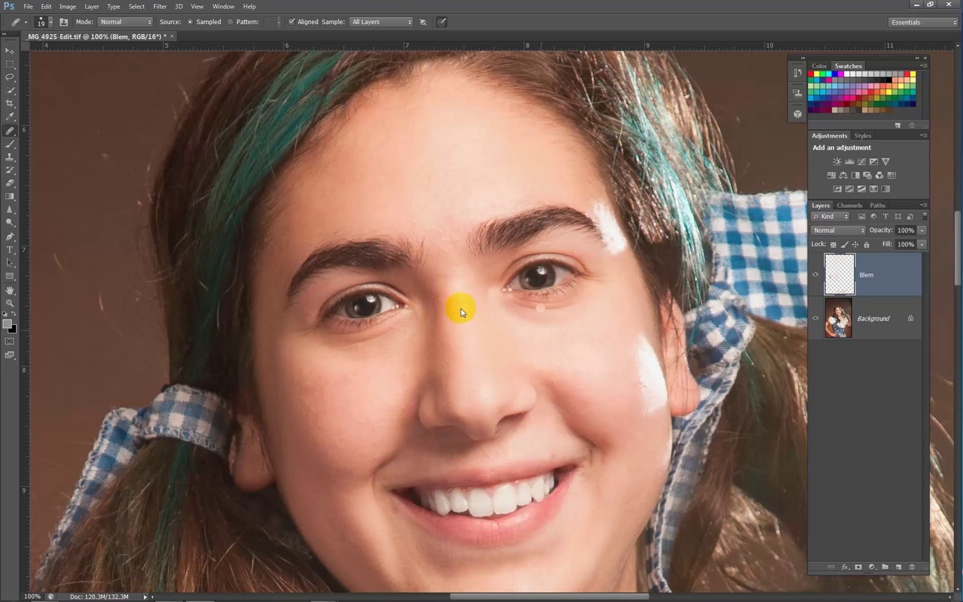
left_click(519, 398)
left_click_drag(470, 468, 445, 311)
left_click(534, 281)
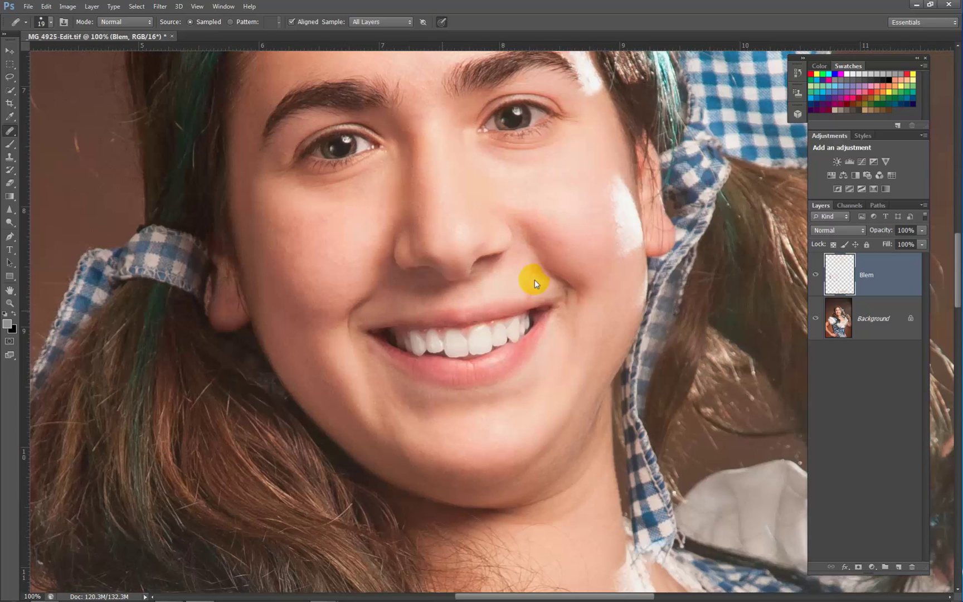
left_click_drag(525, 269, 554, 377)
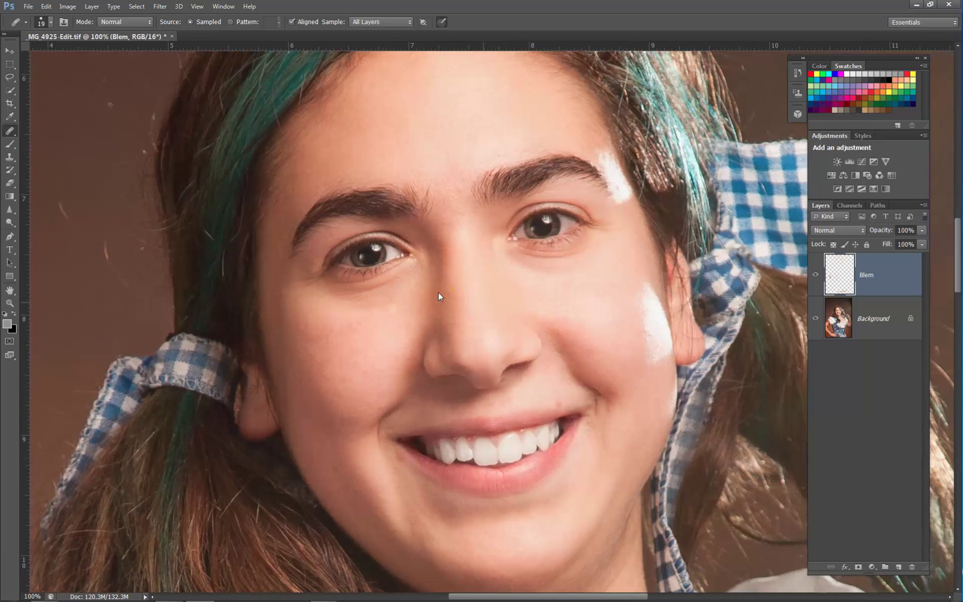
left_click(544, 273)
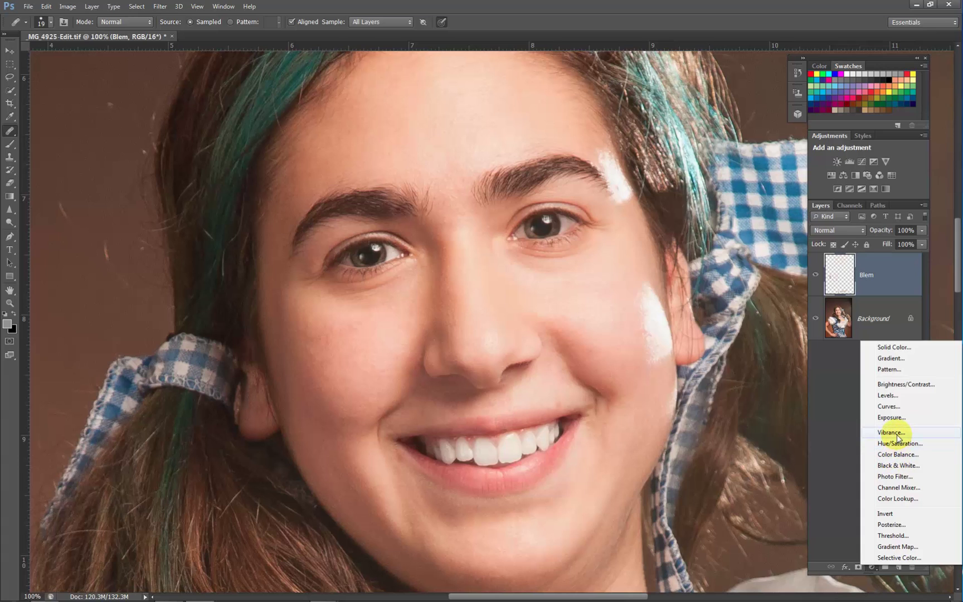
Add a Levels adjustment layer named Eyes in Screen mode and invert its layer mask to black.
left_click(891, 397, "alt")
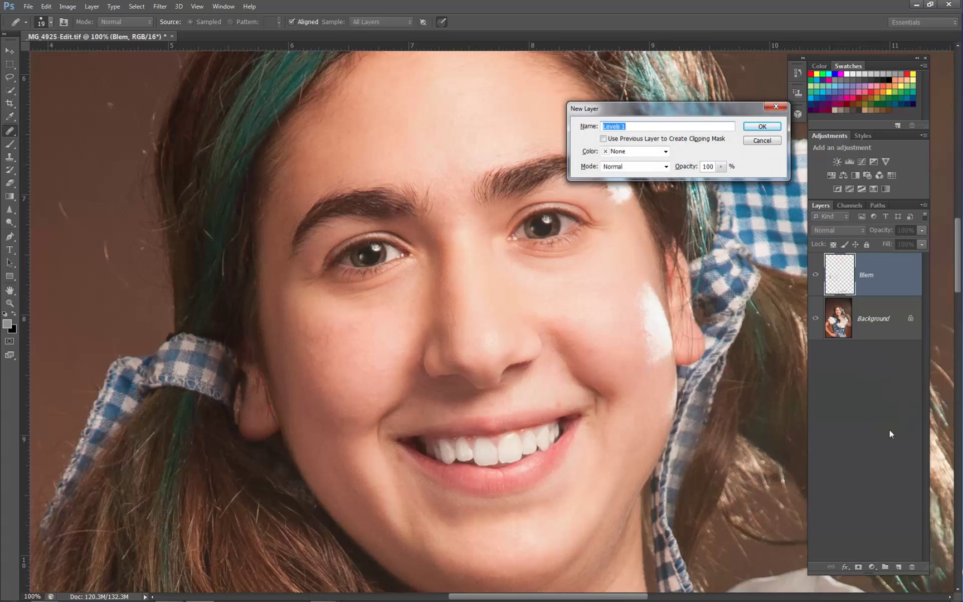
type("Eyes")
left_click(664, 168)
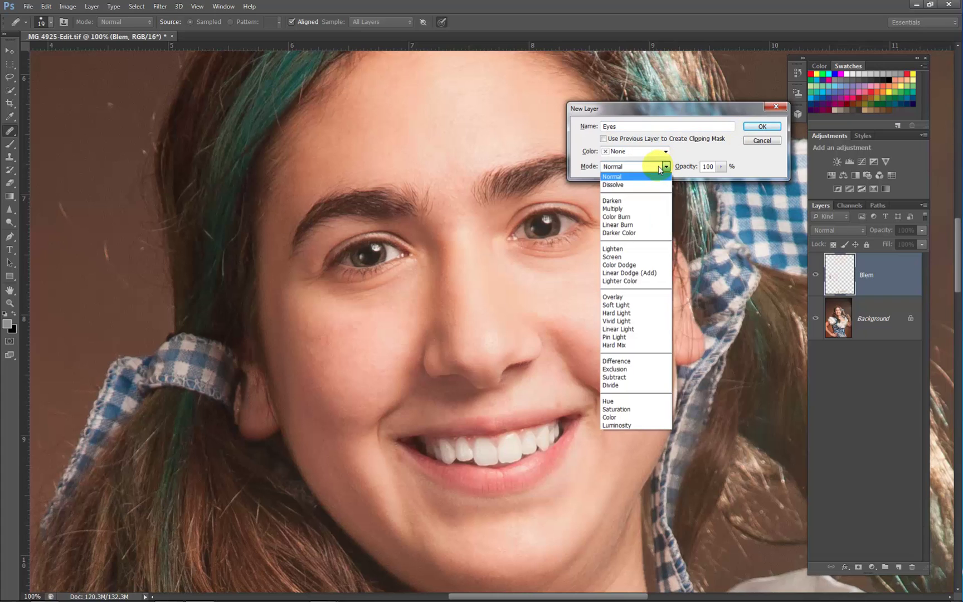
left_click(640, 257)
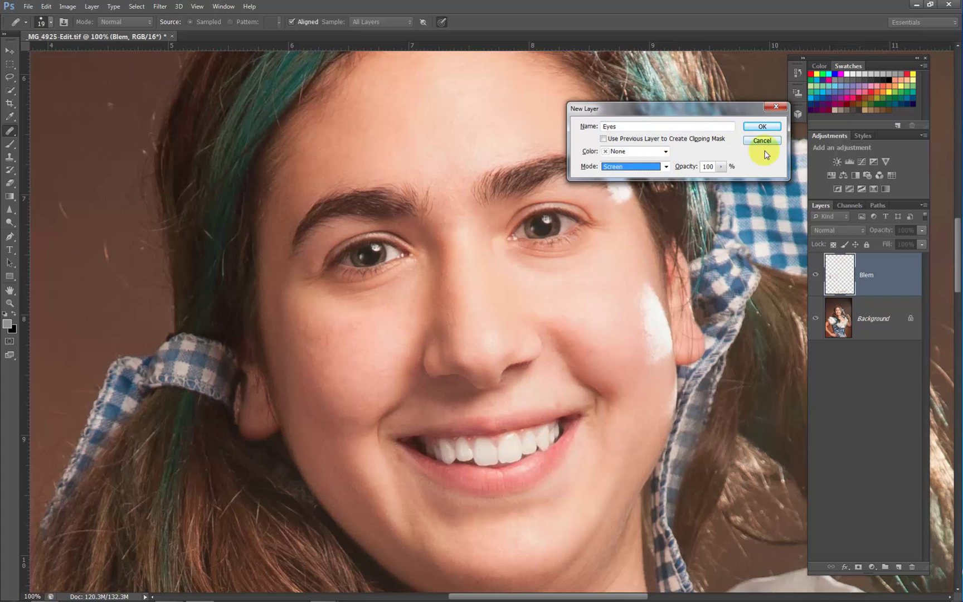
left_click(761, 127)
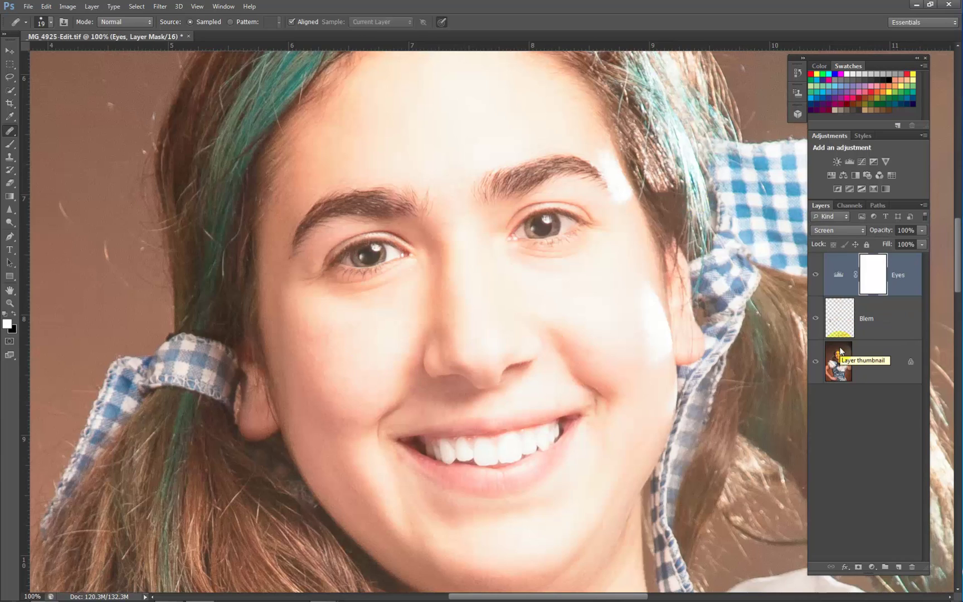
left_click(634, 425)
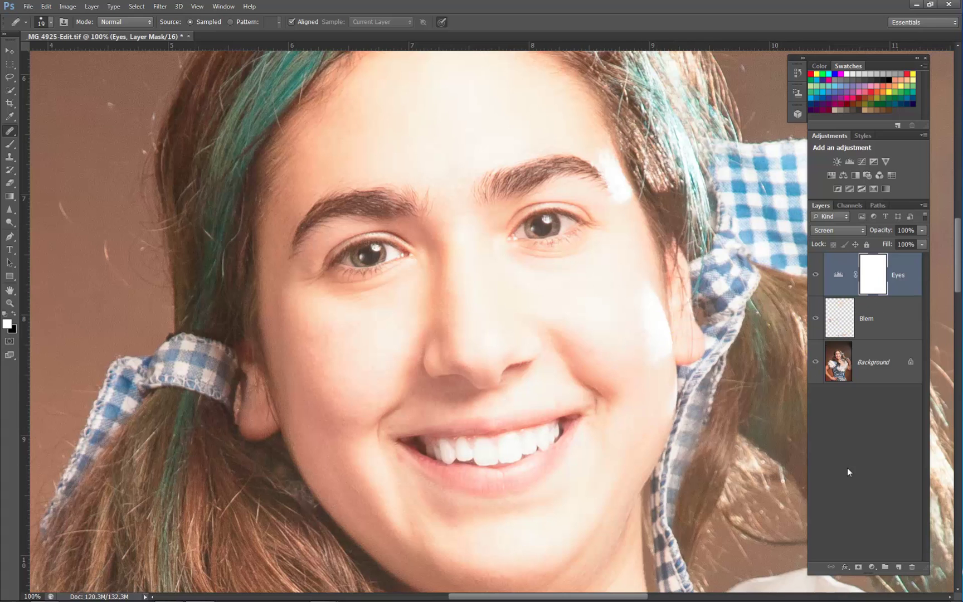
key("ctrl+i")
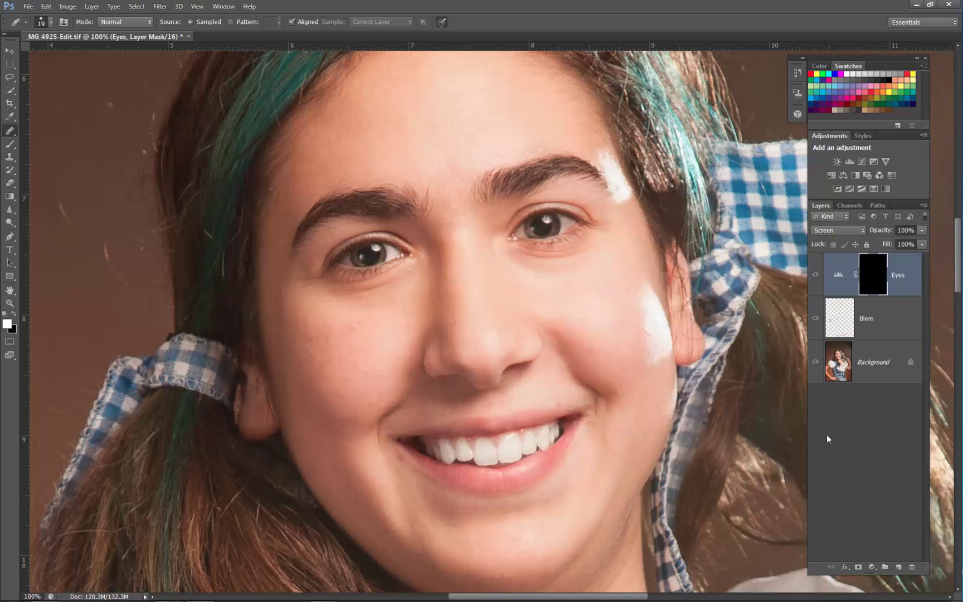
Paint white on the Eyes mask with a size 11 brush over the outer half of the iris on the shadow-side eye.
left_click(420, 276)
left_click(520, 325)
left_click(381, 253)
left_click(396, 267)
key("z")
left_click_drag(384, 268, 451, 334)
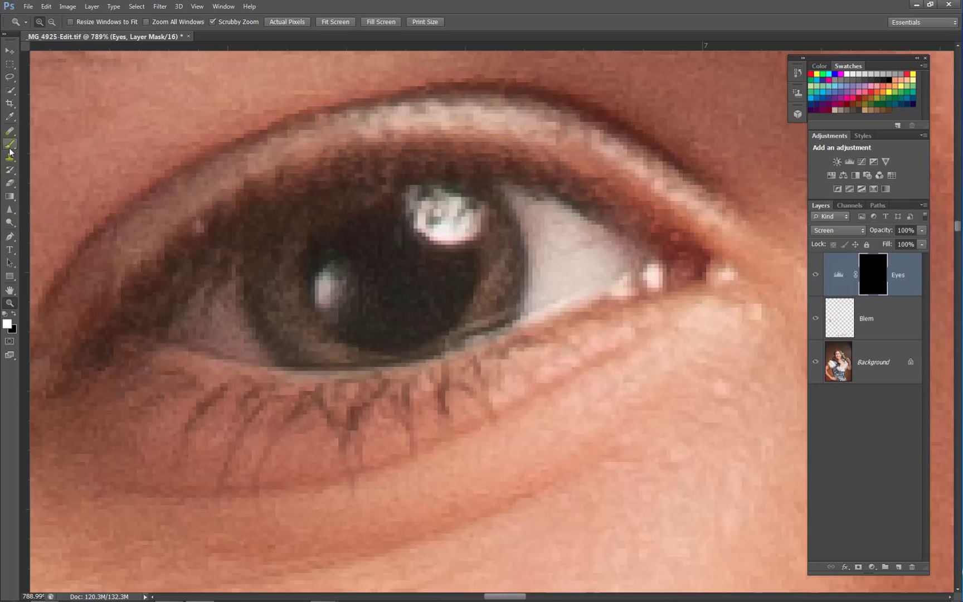
key("b")
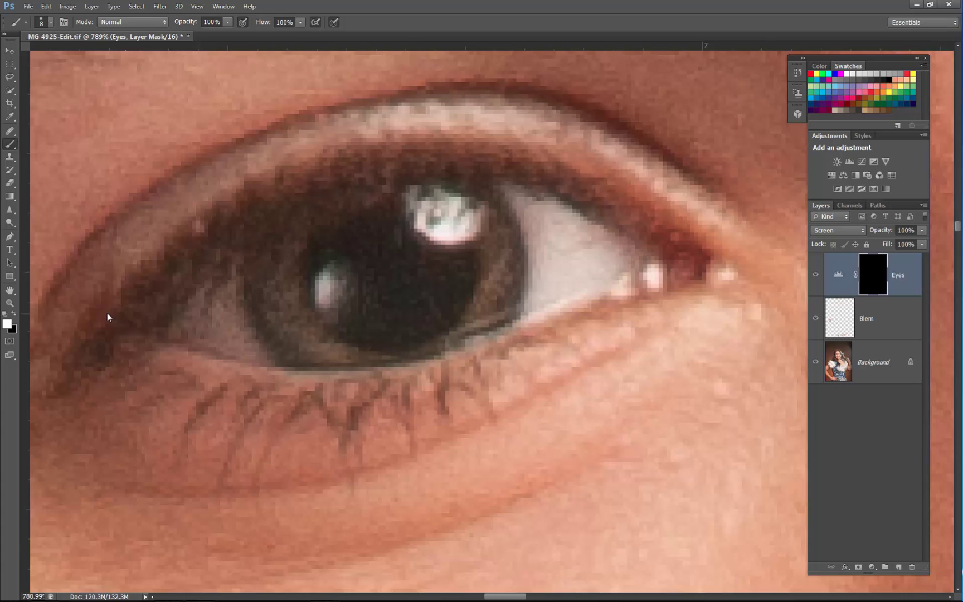
key("d")
key("ctrl+plus")
key("ctrl+plus")
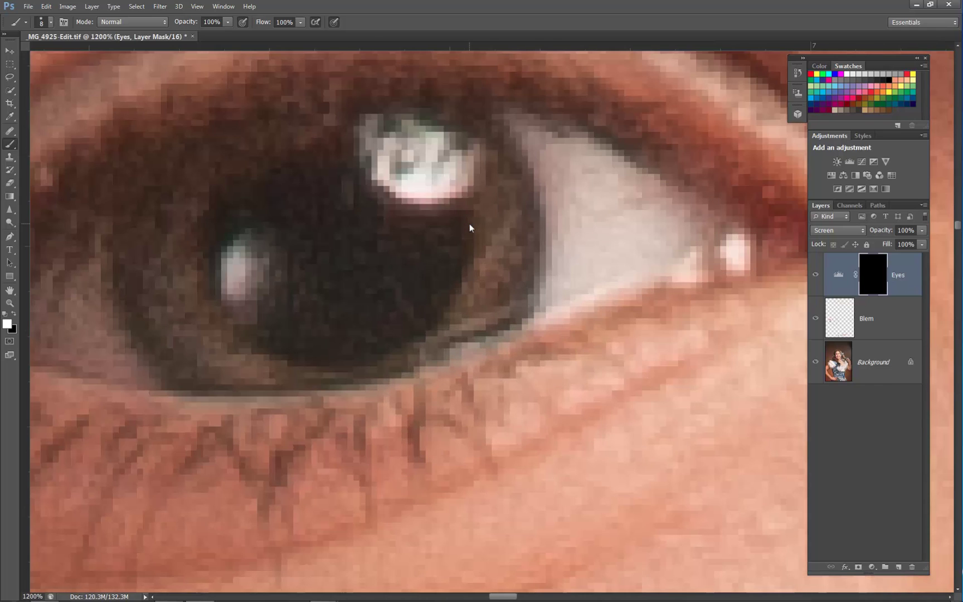
left_click_drag(337, 266, 481, 314)
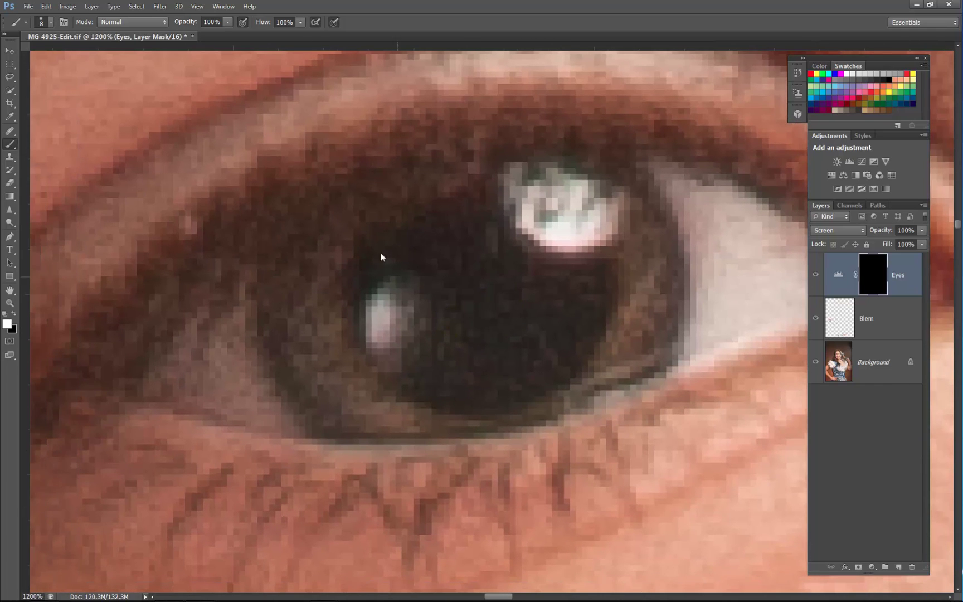
right_click(371, 221, "alt")
mouse_move(415, 204)
left_mouse_down()
mouse_move(321, 276)
mouse_move(326, 365)
mouse_move(374, 408)
mouse_move(314, 371)
mouse_move(329, 312)
left_mouse_up()
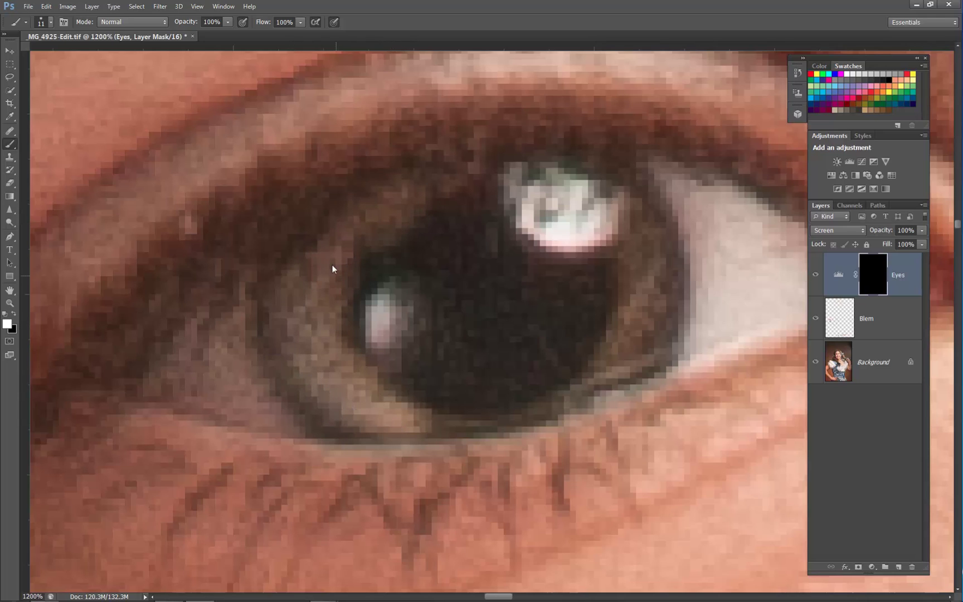
Paint white on the mask over the upper, nose-side and lower parts of the same iris.
mouse_move(613, 180)
left_mouse_down()
mouse_move(539, 194)
mouse_move(566, 222)
mouse_move(501, 193)
left_mouse_up()
mouse_move(619, 252)
left_mouse_down()
mouse_move(644, 248)
mouse_move(641, 318)
mouse_move(623, 354)
left_mouse_up()
mouse_move(672, 304)
left_mouse_down()
mouse_move(645, 210)
mouse_move(627, 333)
mouse_move(538, 405)
left_mouse_up()
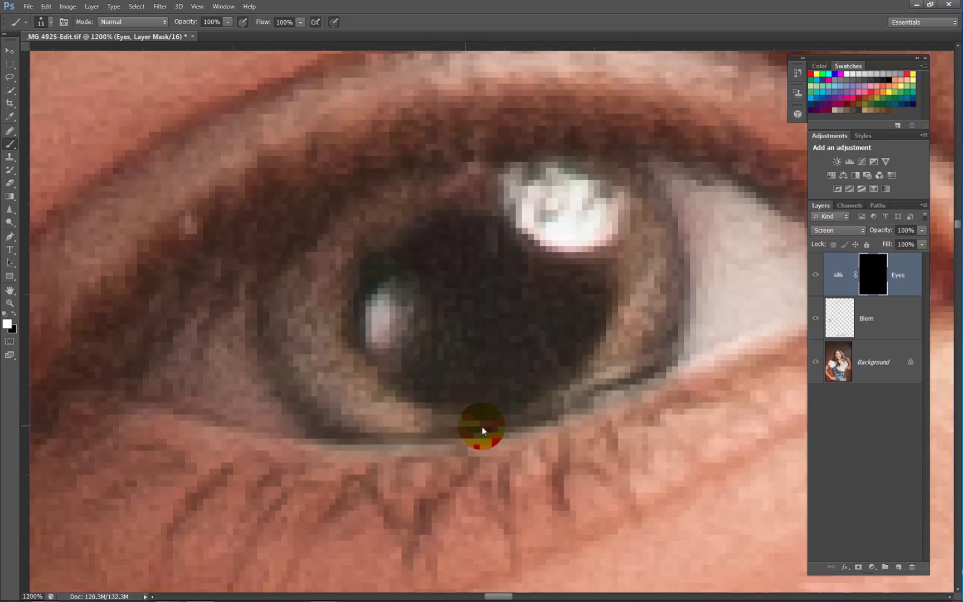
left_click_drag(481, 426, 443, 418)
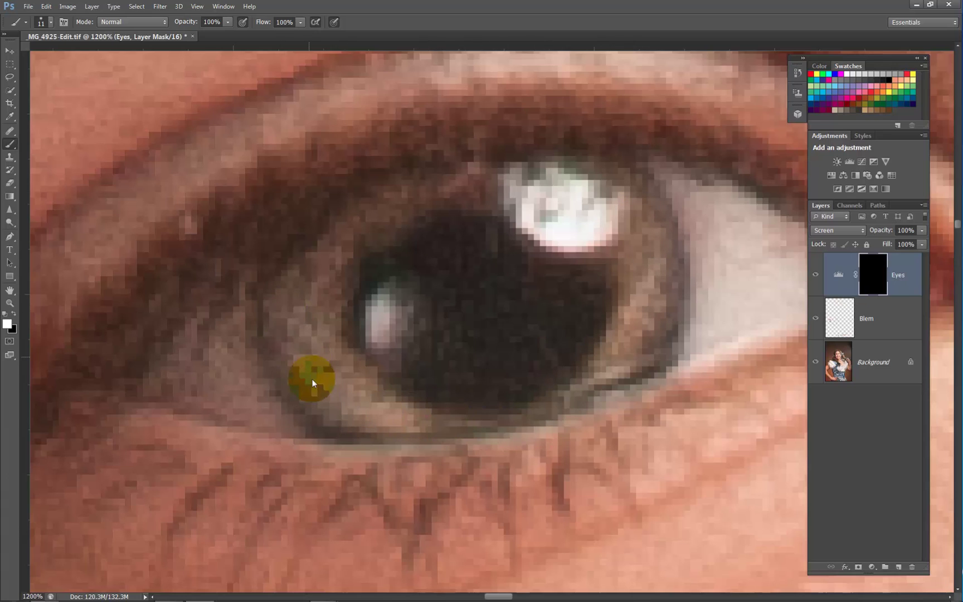
Paint white across the pupil on the Eyes mask, and mask it back out with black using a size 15 brush.
mouse_move(315, 383)
left_mouse_down()
mouse_move(419, 351)
mouse_move(524, 341)
left_mouse_up()
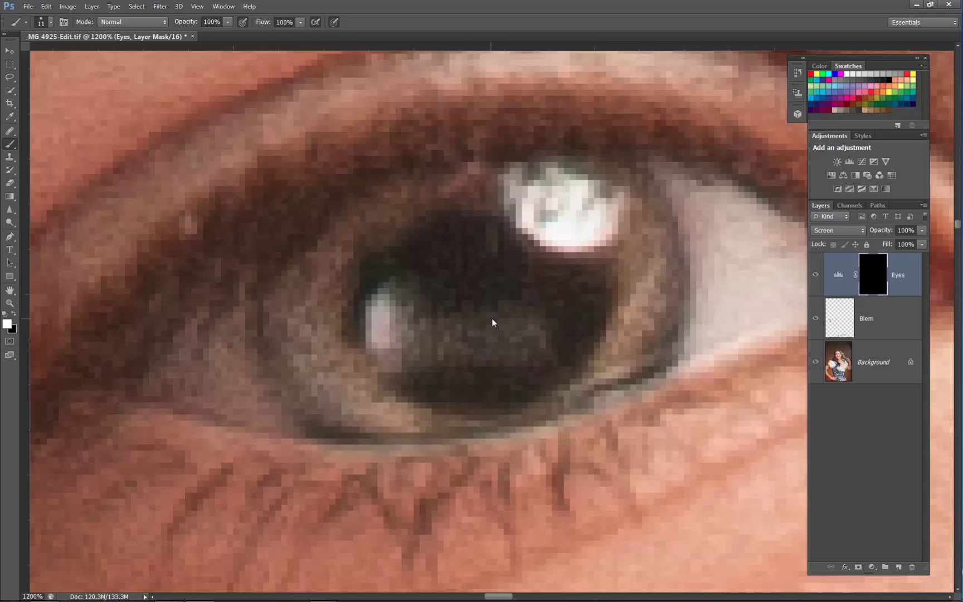
key("x")
mouse_move(477, 313)
left_mouse_down()
mouse_move(509, 349)
mouse_move(404, 304)
mouse_move(415, 337)
left_mouse_up()
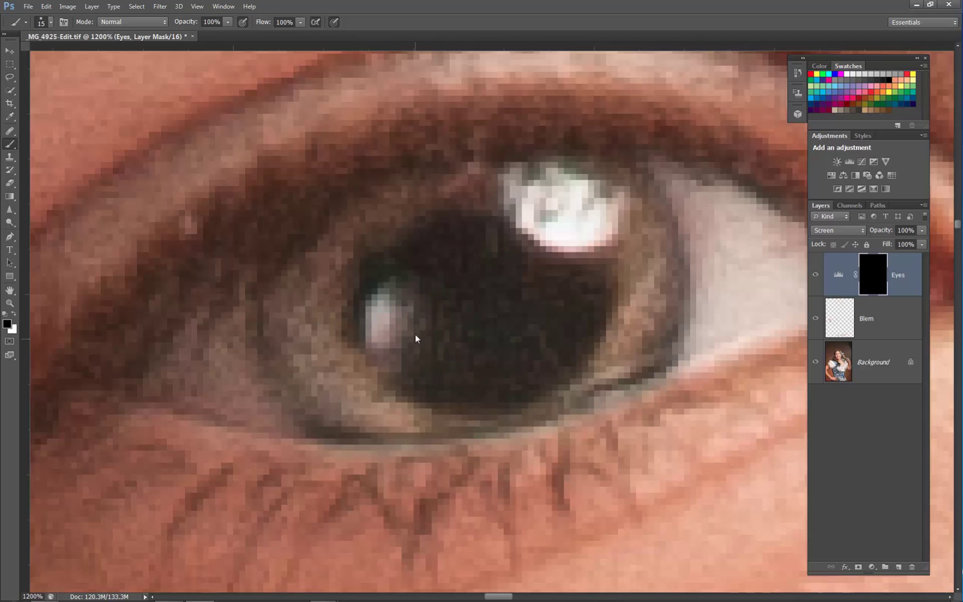
left_click(750, 218)
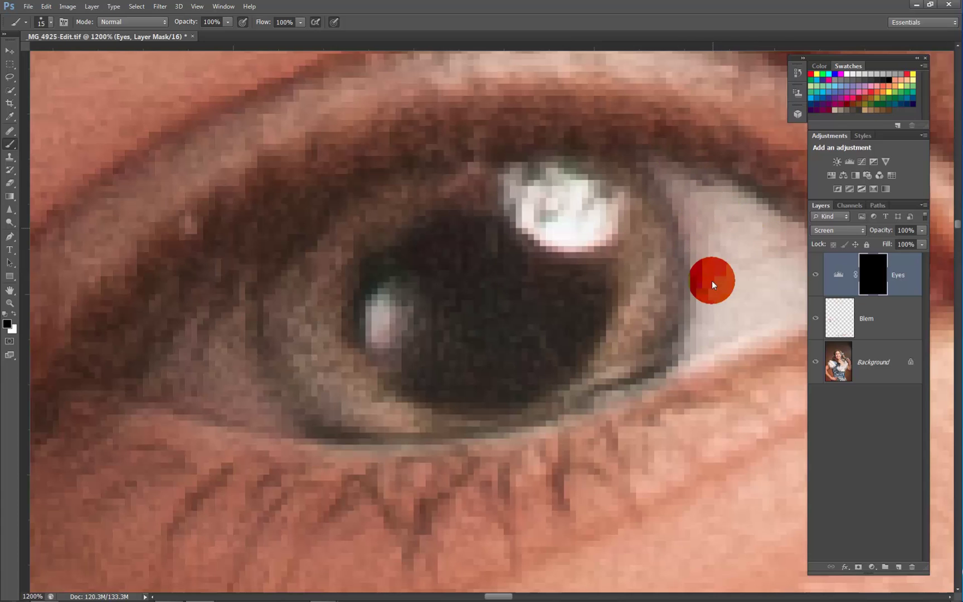
left_click_drag(712, 281, 681, 363)
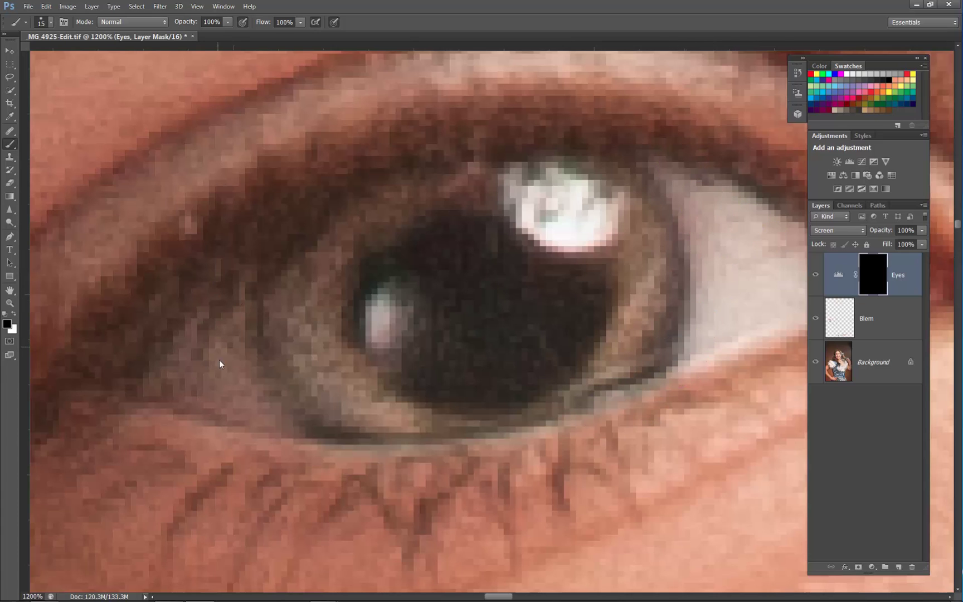
Paint white on the Eyes mask around the whole iris of the eye on the brightly lit side.
left_click_drag(650, 306, 365, 291)
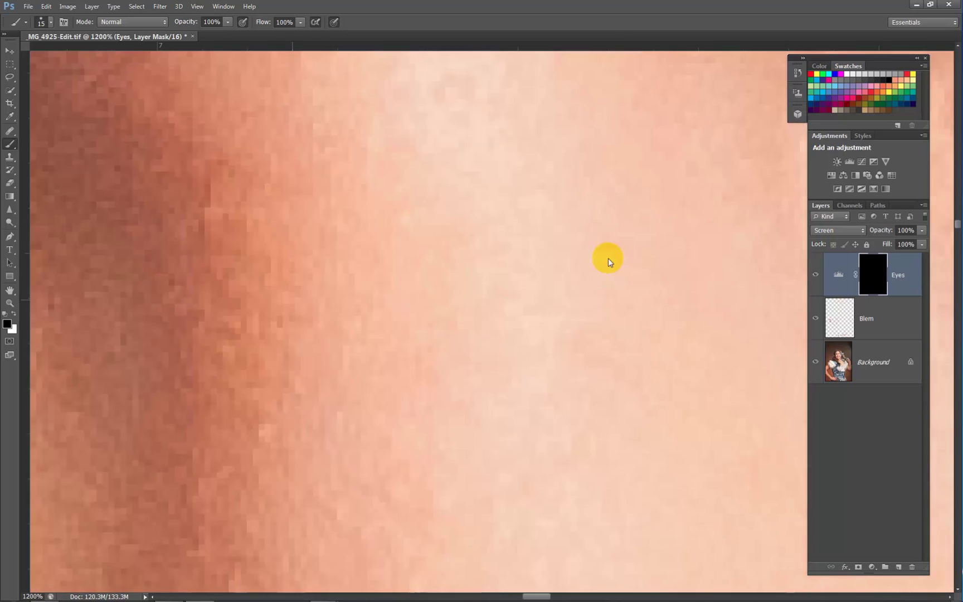
left_click_drag(608, 258, 373, 371)
scroll(552, 266, "up", 4)
scroll(552, 266, "right", 5)
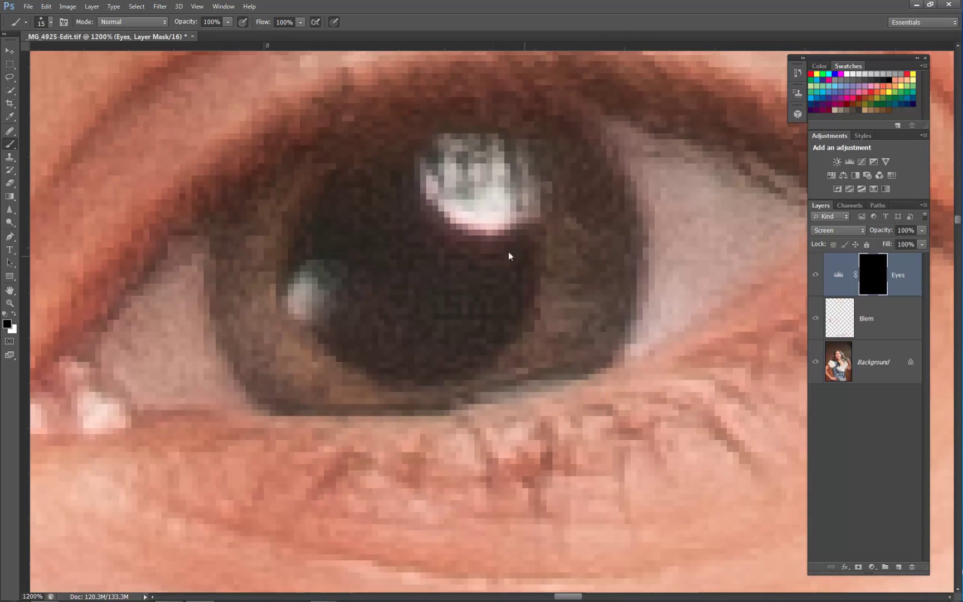
key("x")
left_click_drag(249, 258, 279, 200)
mouse_move(247, 273)
left_mouse_down()
mouse_move(318, 385)
mouse_move(353, 404)
left_mouse_up()
mouse_move(544, 355)
left_mouse_down()
mouse_move(569, 309)
mouse_move(556, 175)
mouse_move(582, 168)
mouse_move(586, 318)
mouse_move(483, 375)
left_mouse_up()
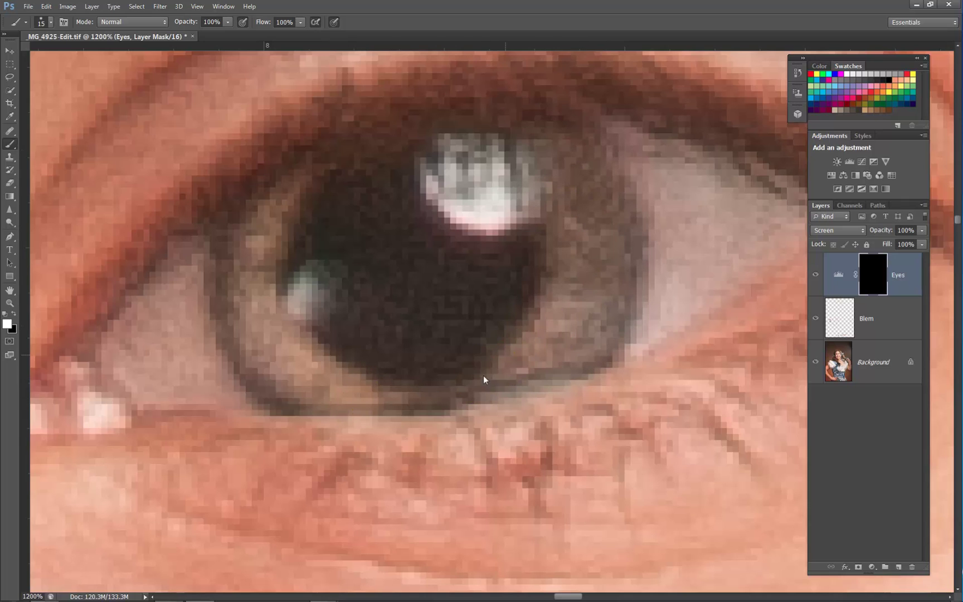
left_click_drag(486, 141, 334, 155)
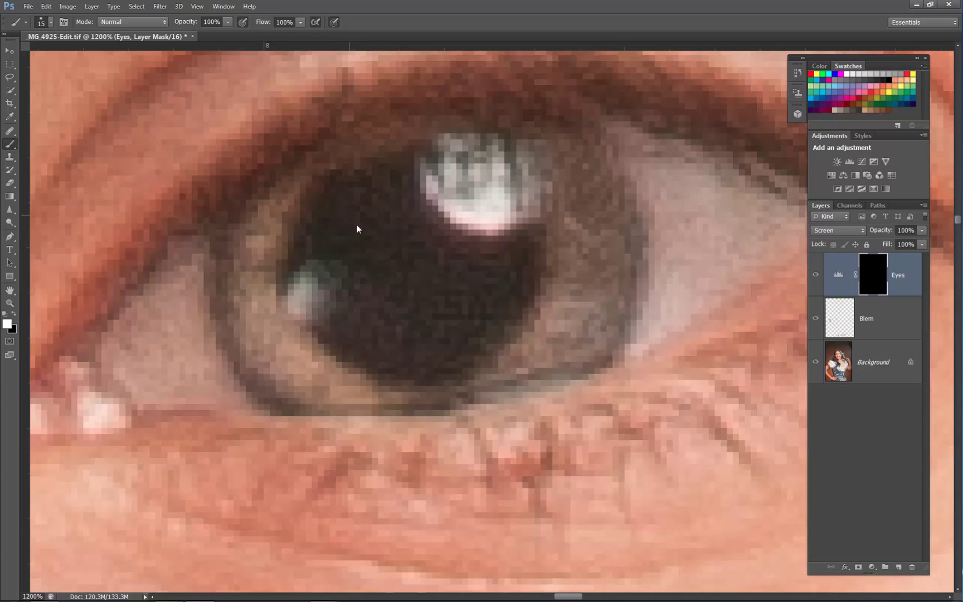
Mask the brightening out of this eye's pupil with black, and touch up the outer part of the iris with white.
key("x")
left_click(321, 254)
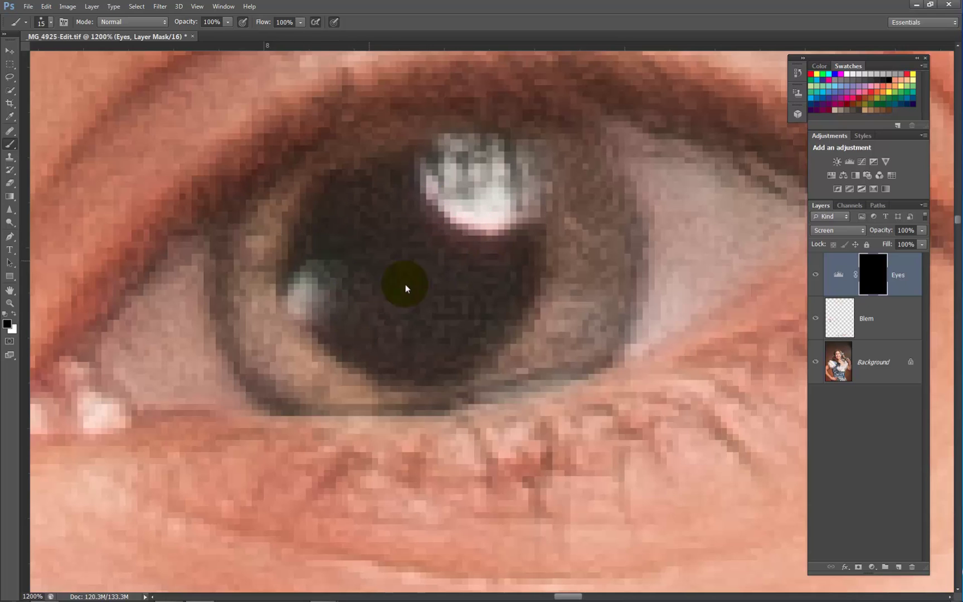
mouse_move(405, 285)
left_mouse_down()
mouse_move(377, 290)
mouse_move(371, 328)
left_mouse_up()
key("x")
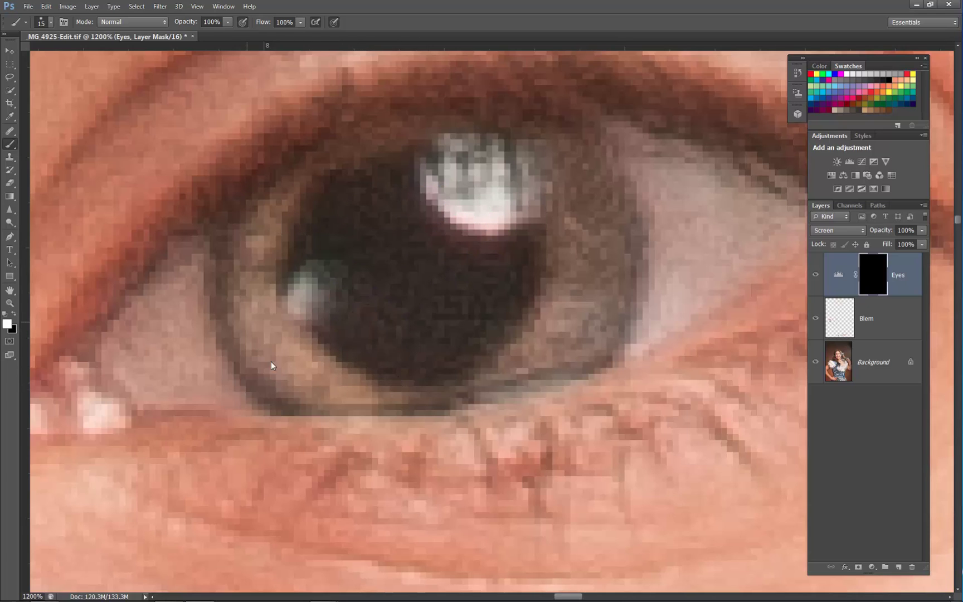
left_click(677, 205)
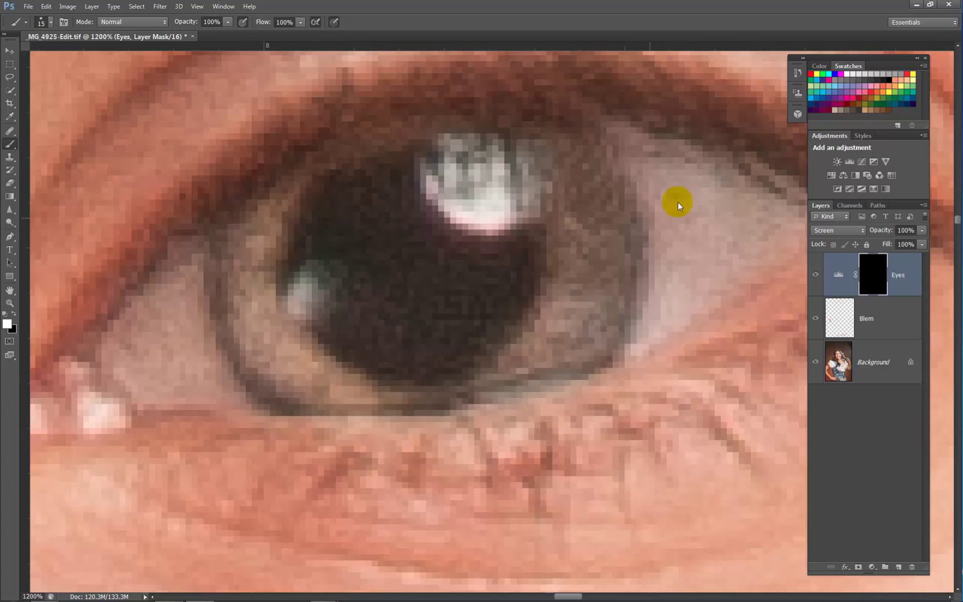
mouse_move(571, 180)
left_mouse_down()
mouse_move(580, 251)
mouse_move(551, 314)
left_mouse_up()
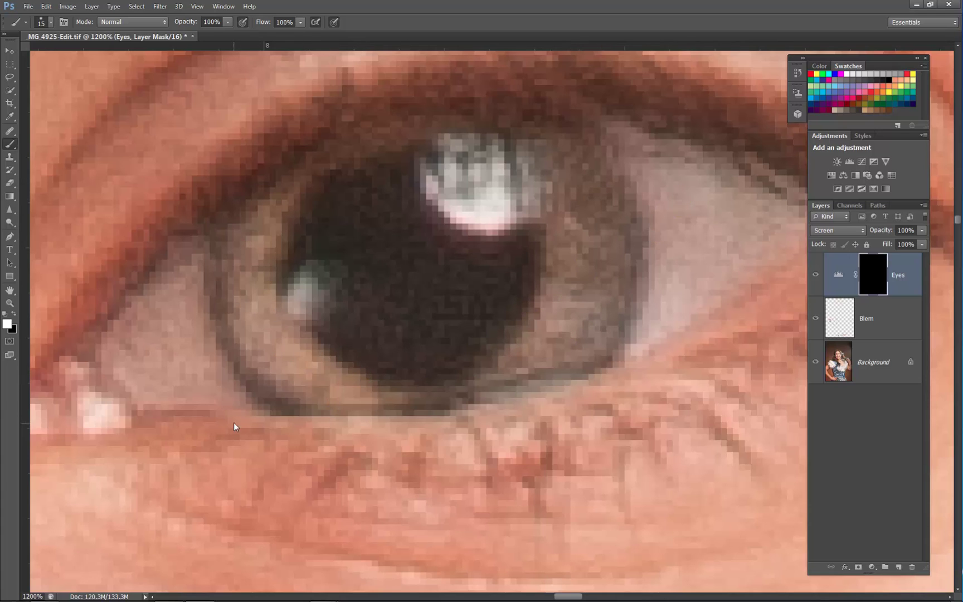
Set the Eyes Levels adjustment to a black input of 16 and a white input of 186.
key("ctrl+minus")
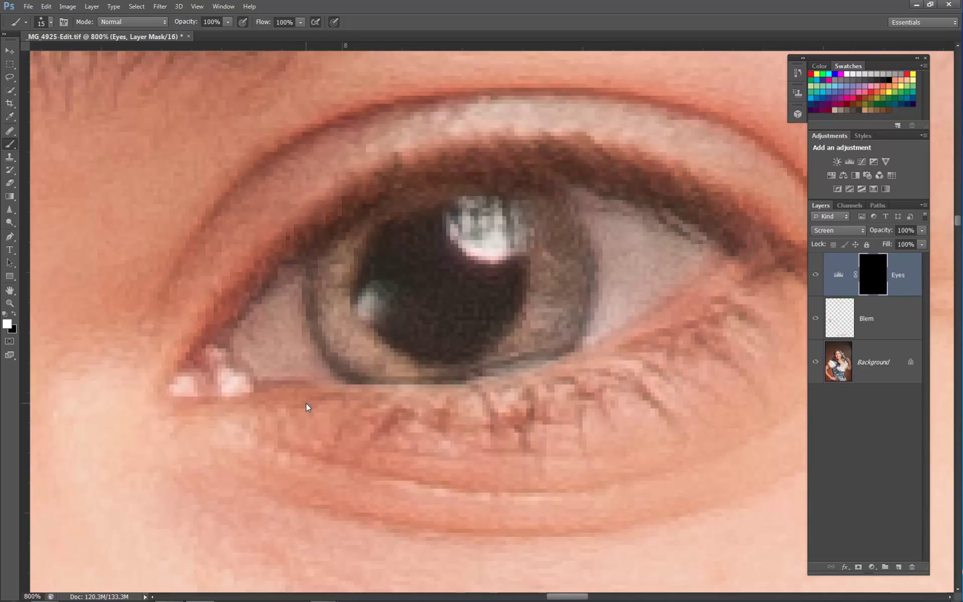
key("ctrl+minus")
key("ctrl+minus")
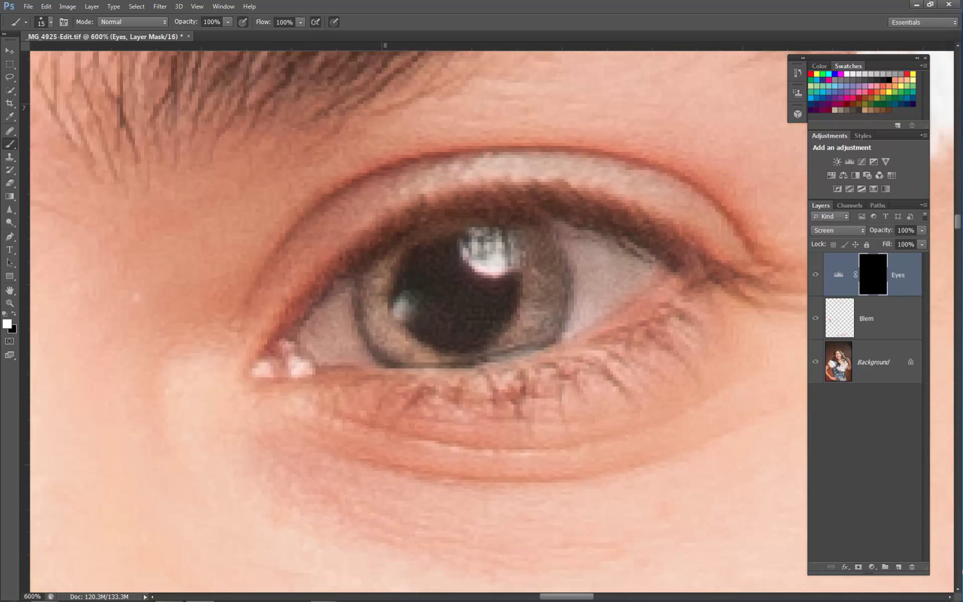
left_click_drag(962, 95, 808, 275)
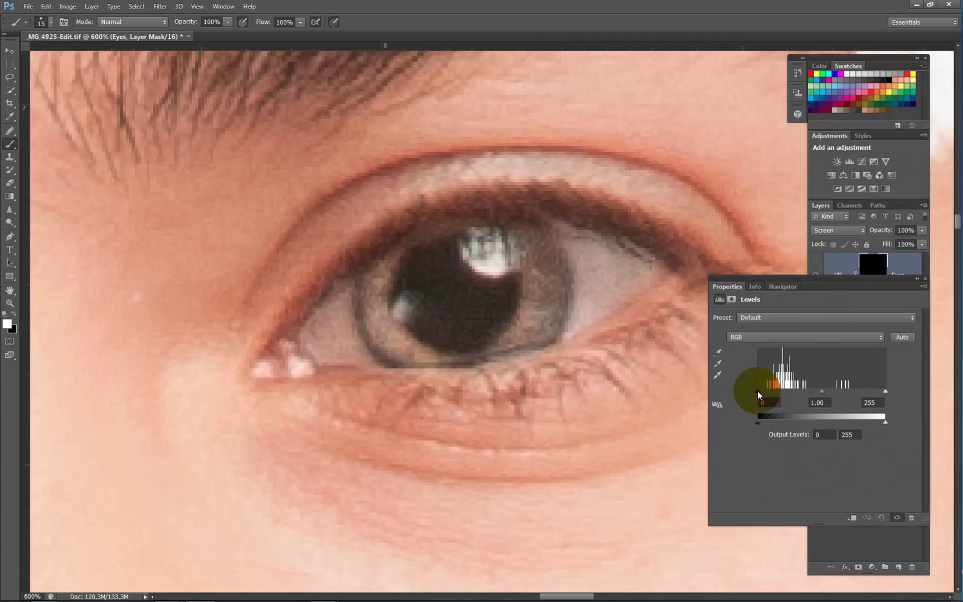
left_click_drag(758, 391, 765, 394)
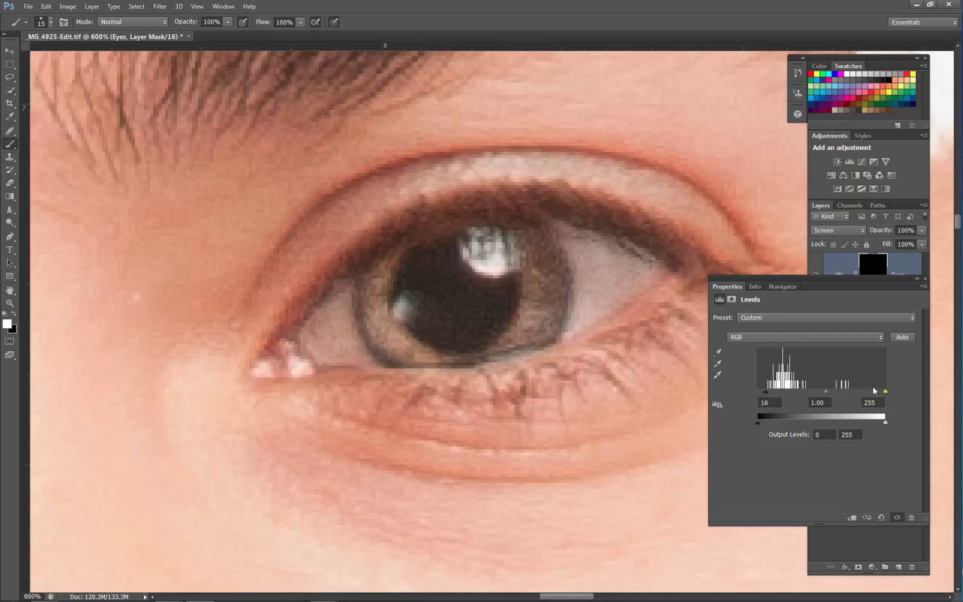
left_click_drag(877, 392, 852, 394)
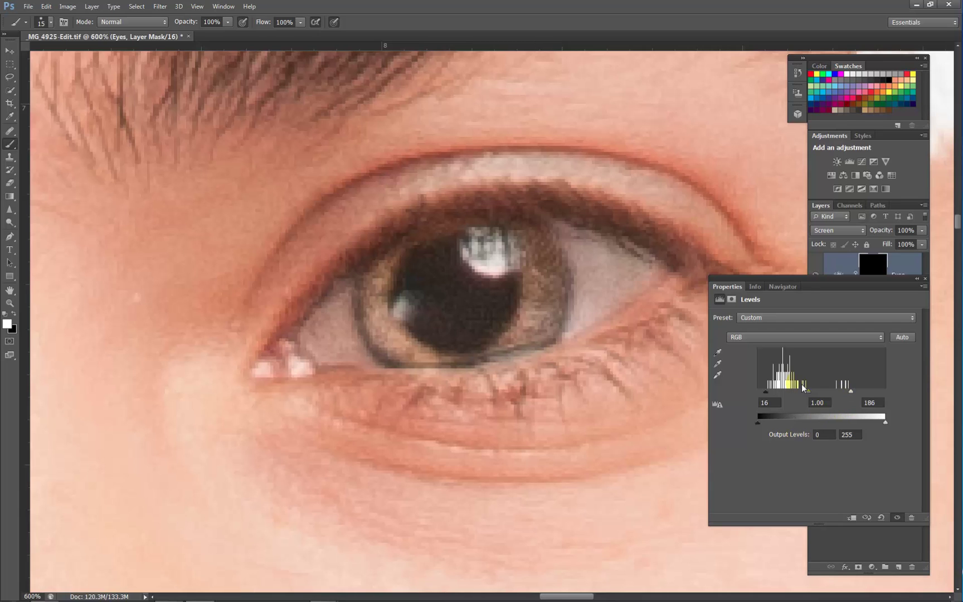
left_click_drag(824, 280, 962, 279)
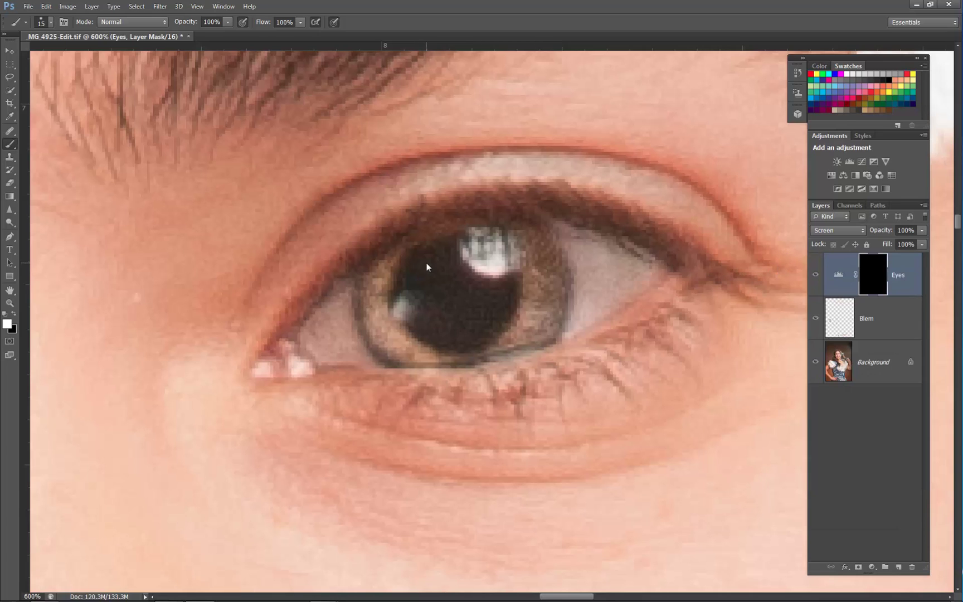
Lower the Eyes layer's opacity to 40% while viewing the whole face.
key("ctrl+minus")
key("ctrl+minus")
key("ctrl+minus")
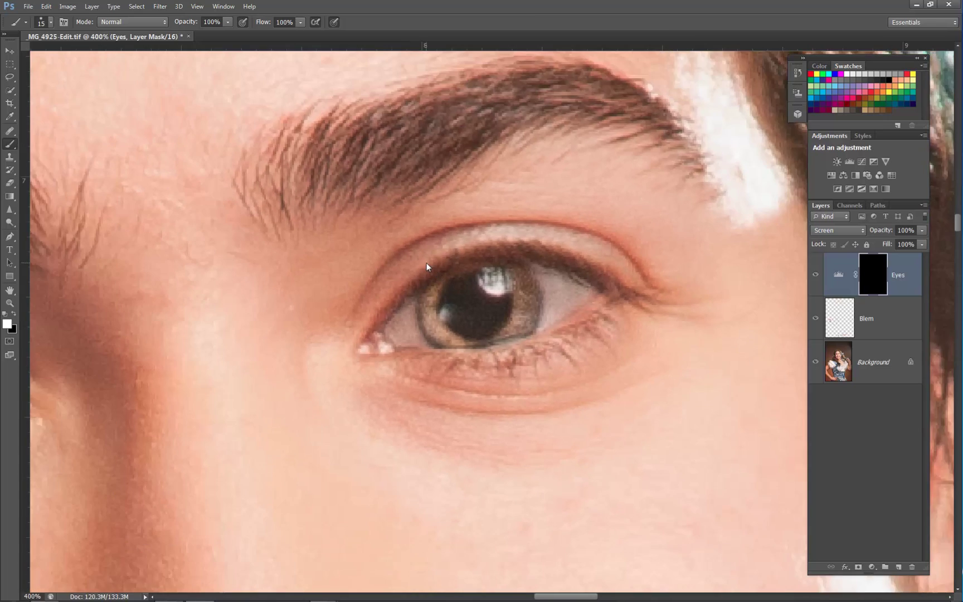
key("ctrl+minus")
key("ctrl+minus")
key("ctrl+minus")
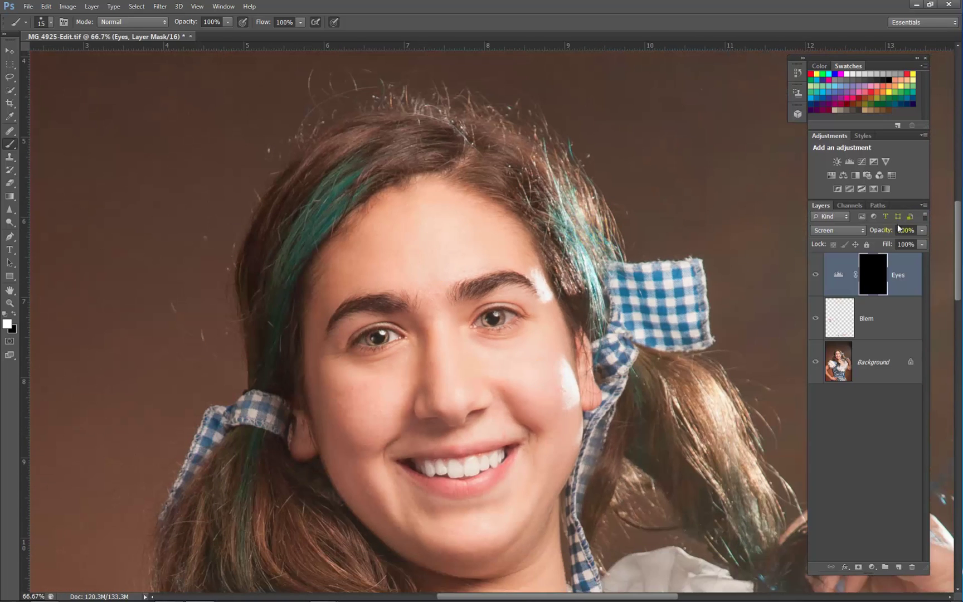
left_click(922, 230)
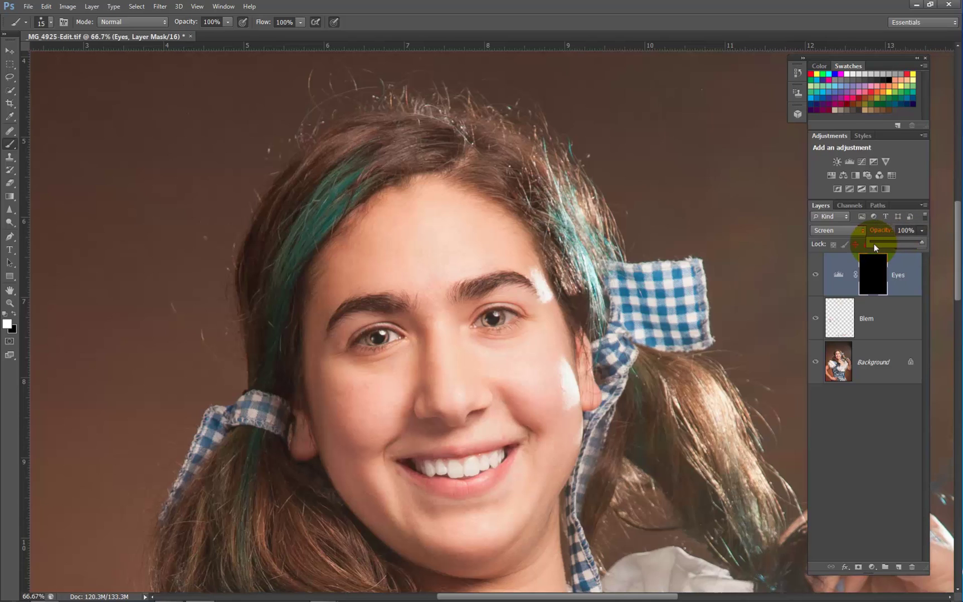
left_click_drag(873, 243, 891, 243)
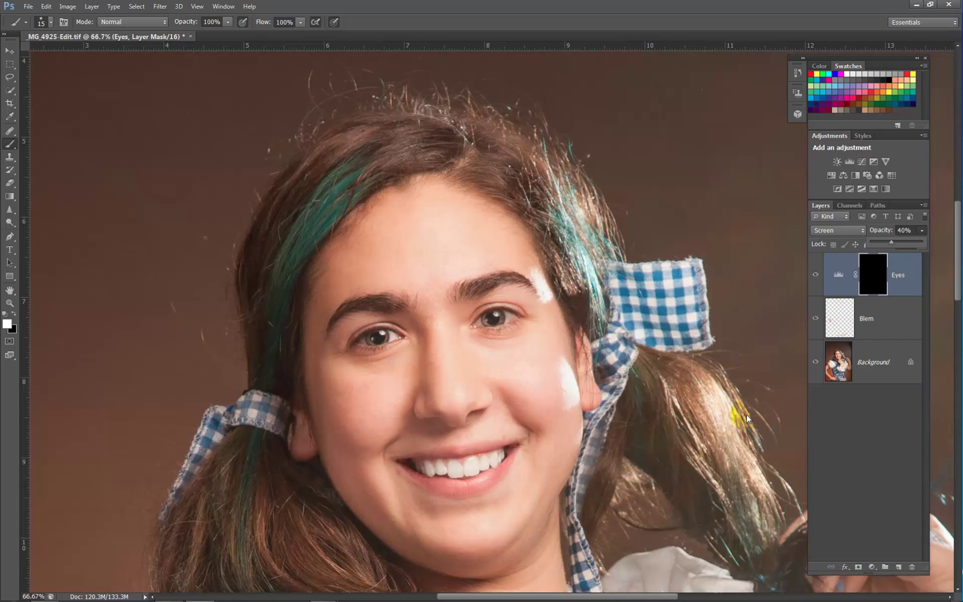
Hide the Eyes and Blem layers and show them again to compare the whole face before and after retouching.
left_click(525, 488)
left_click_drag(816, 274, 816, 317)
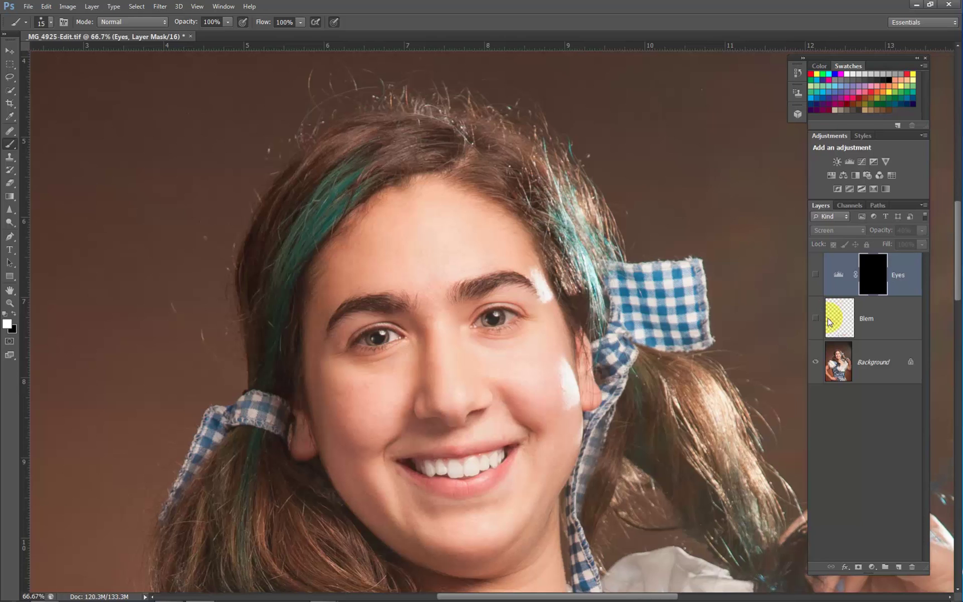
left_click(815, 319)
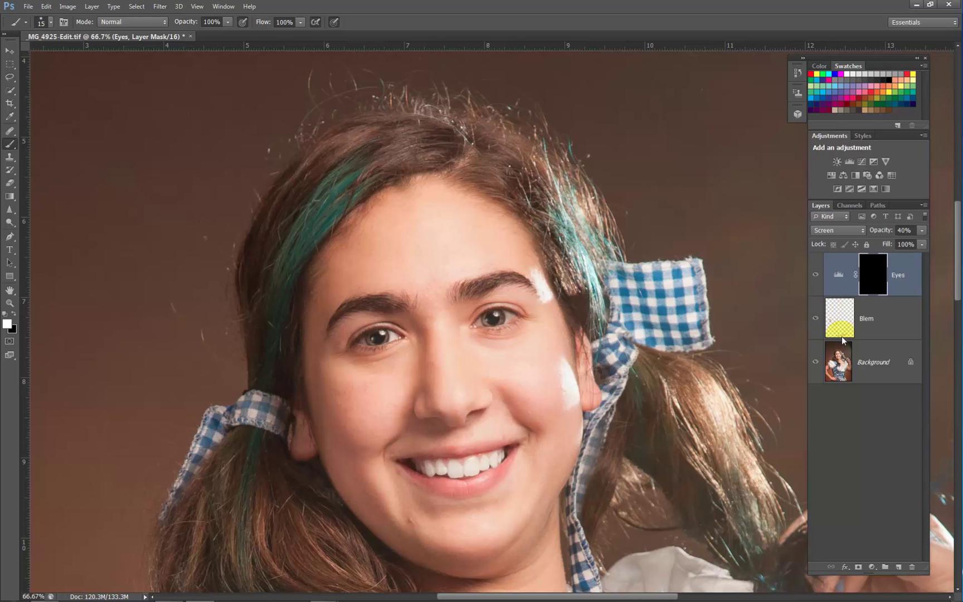
Compare the shaded-side eye and cheek up close with the Eyes and Blem layers hidden, then shown.
key("ctrl+plus")
key("ctrl+plus")
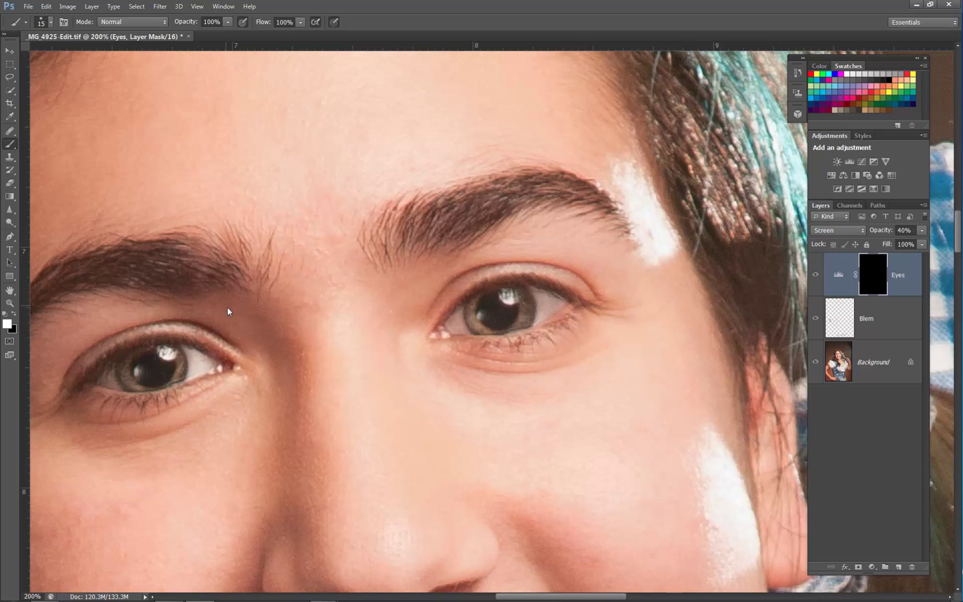
left_click_drag(386, 301, 607, 198)
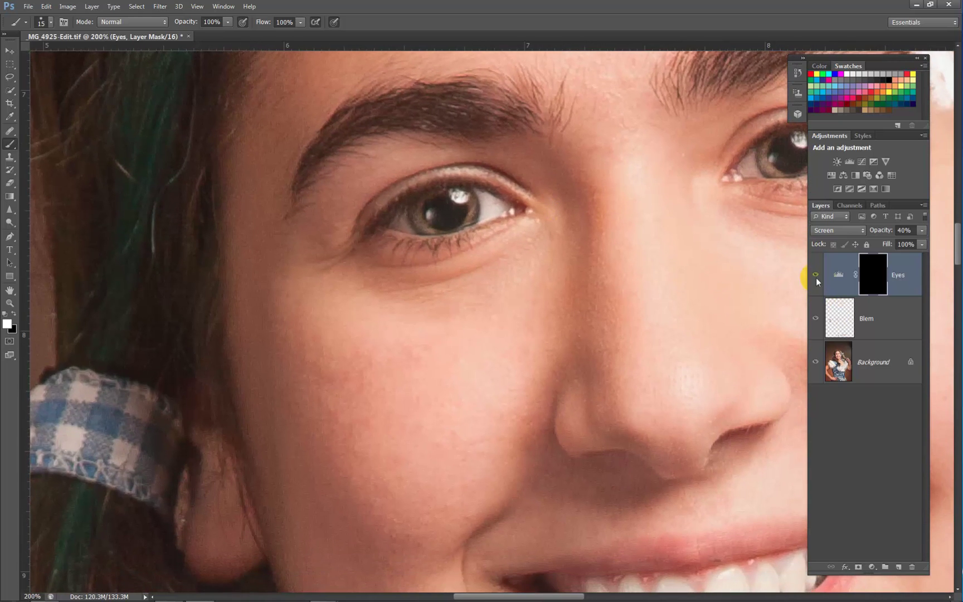
left_click(814, 317)
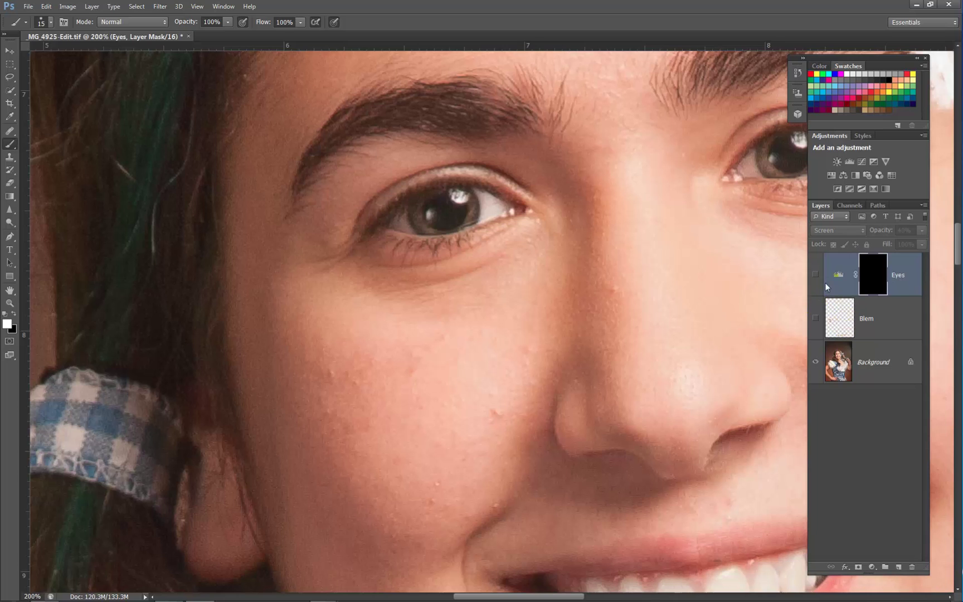
left_click(816, 317)
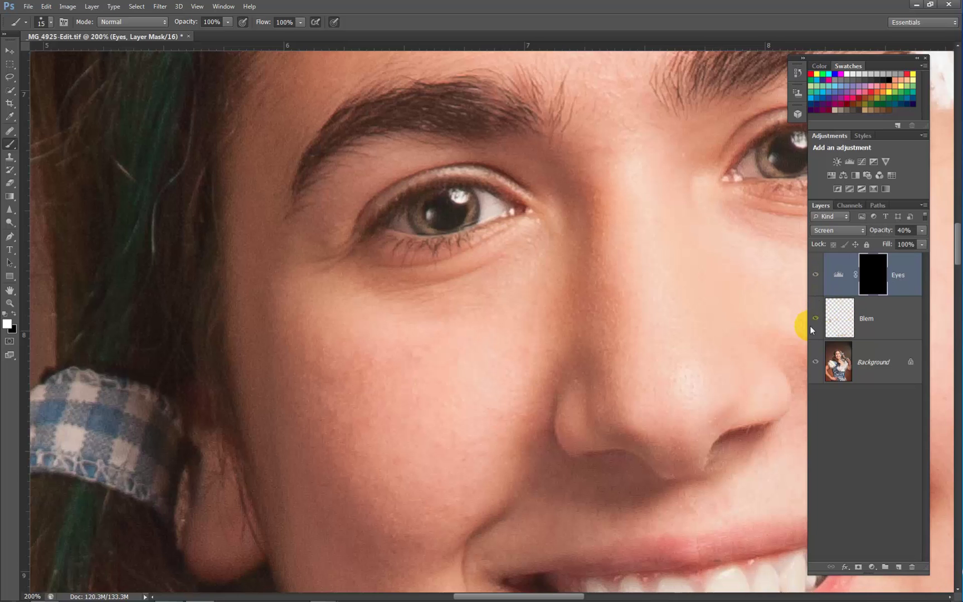
key("ctrl+minus")
key("ctrl+minus")
key("ctrl+minus")
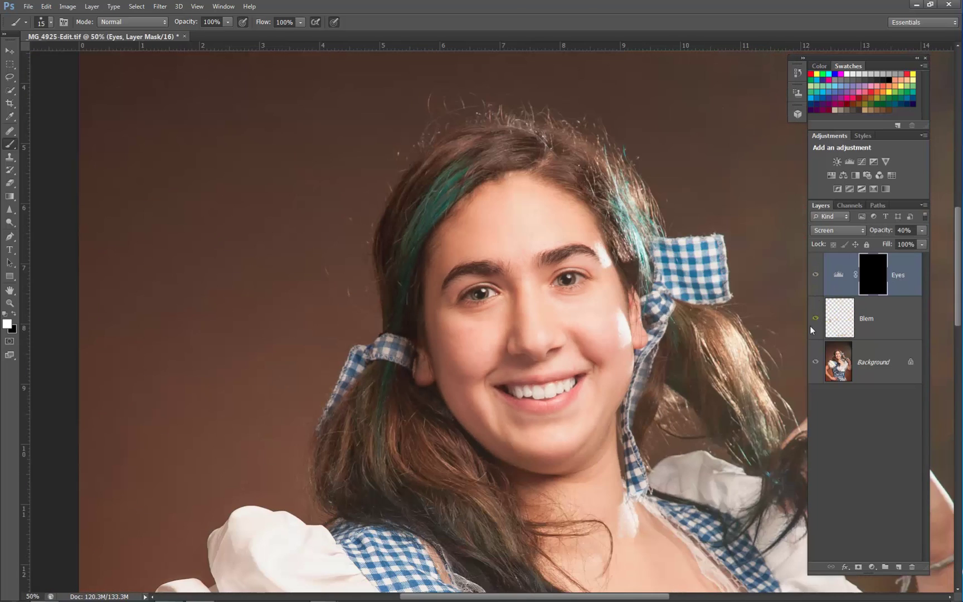
left_click(600, 254)
left_click(538, 319)
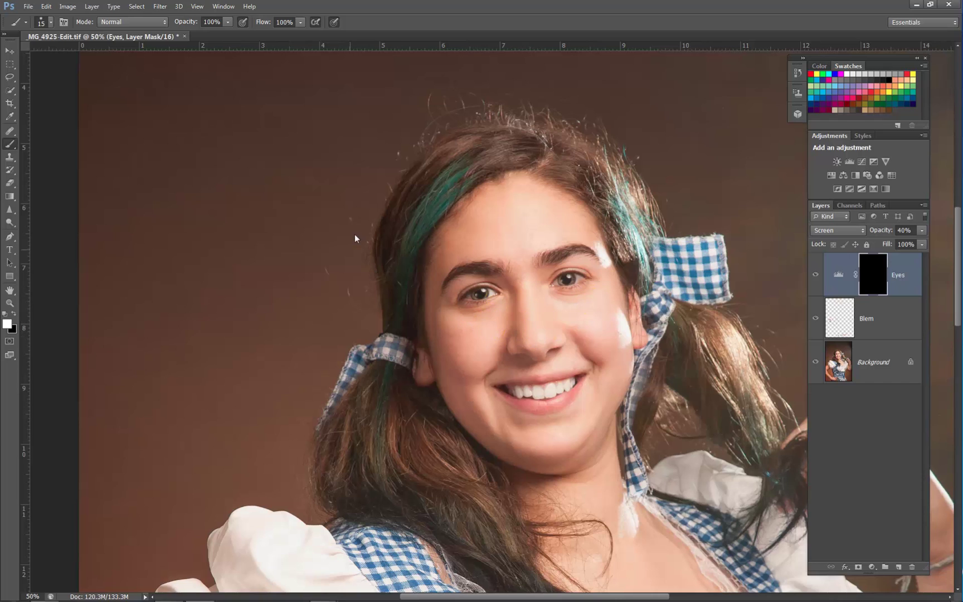